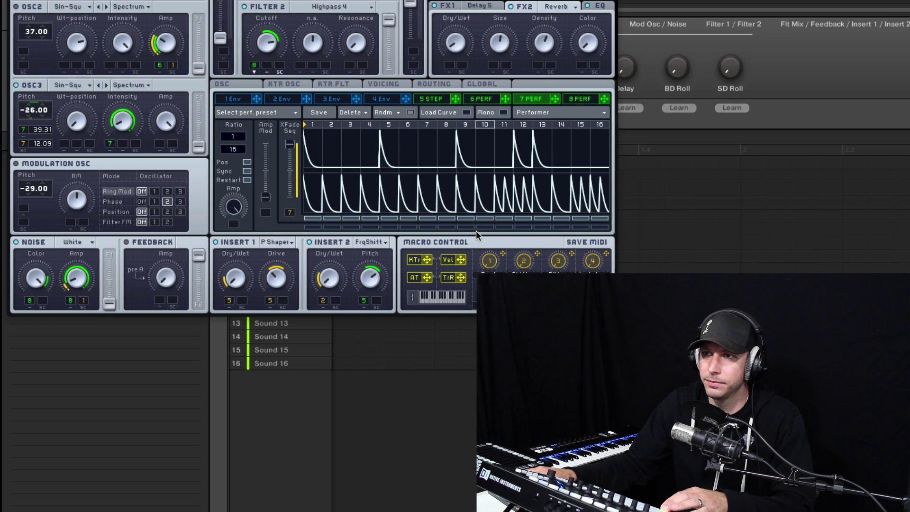
- Adjust the Performer's upper-lane step levels, lowering steps 2 and 9 to zero and raising steps 3 and 10
key("super+z")
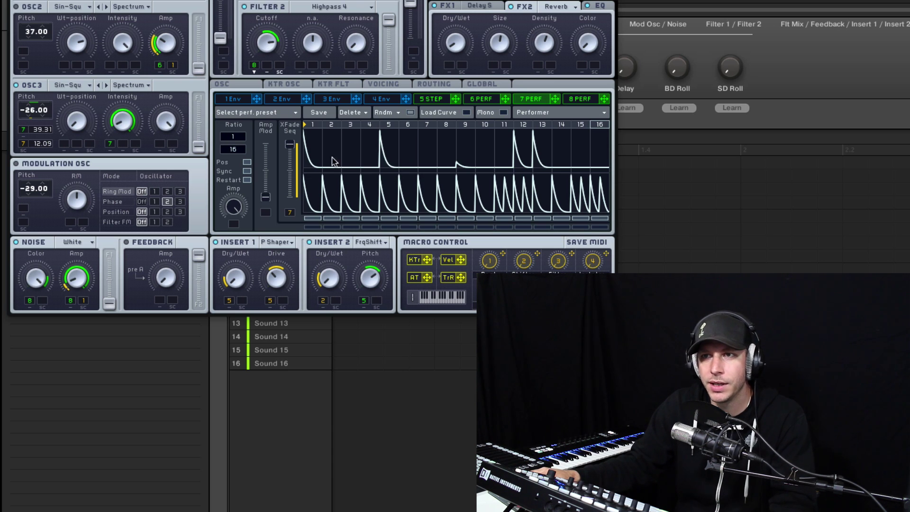
left_click_drag(323, 160, 323, 155)
left_click_drag(459, 162, 458, 146)
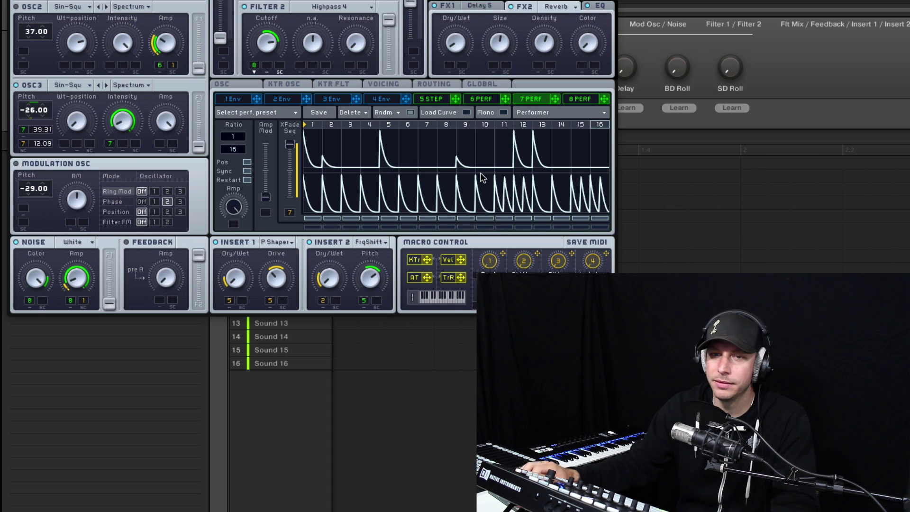
left_click_drag(459, 156, 459, 162)
left_click_drag(331, 156, 331, 166)
left_click(462, 172)
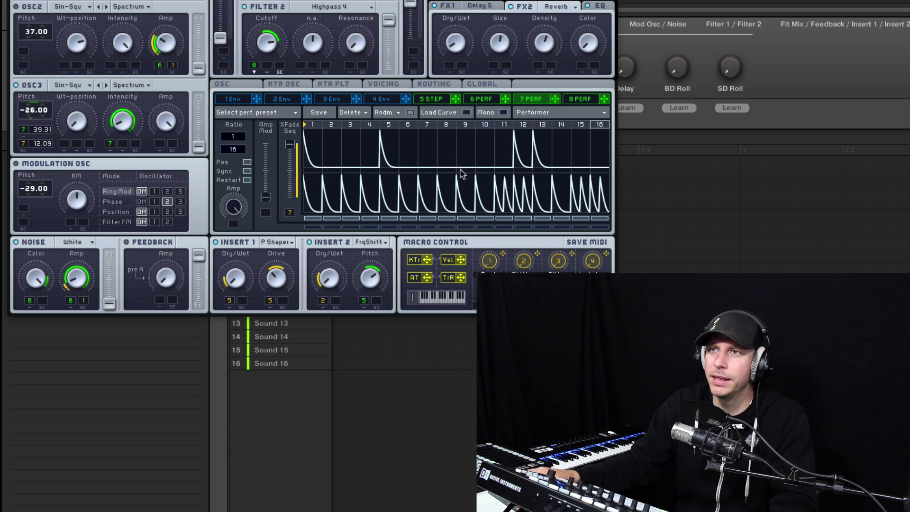
left_click(436, 111)
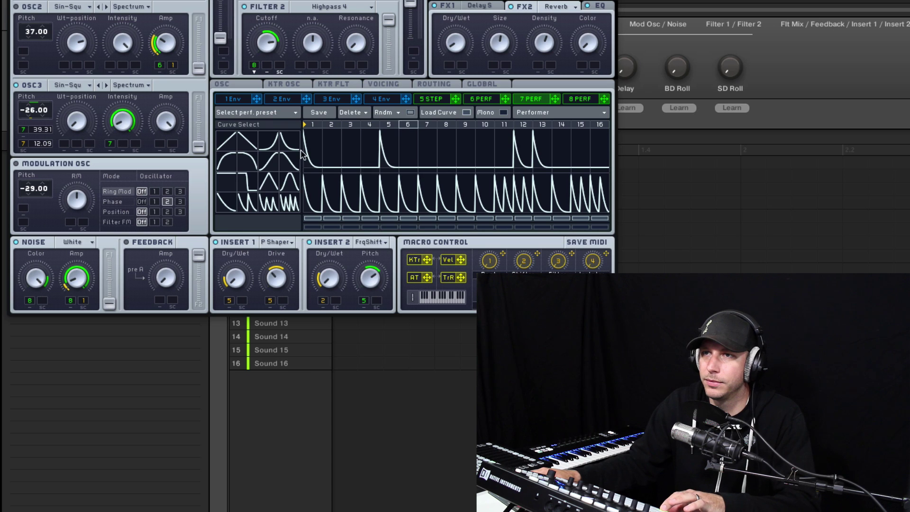
mouse_move(432, 152)
left_mouse_down()
mouse_move(488, 142)
mouse_move(458, 153)
mouse_move(388, 152)
mouse_move(345, 123)
left_mouse_up()
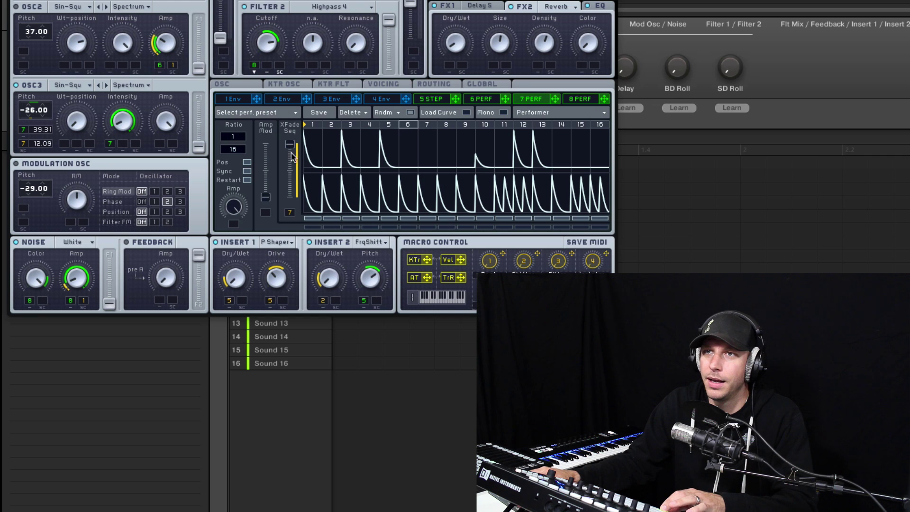
- Draw flat curves on upper-lane steps 7 and 8 and a half-step pulse curve on step 10
left_click(442, 114)
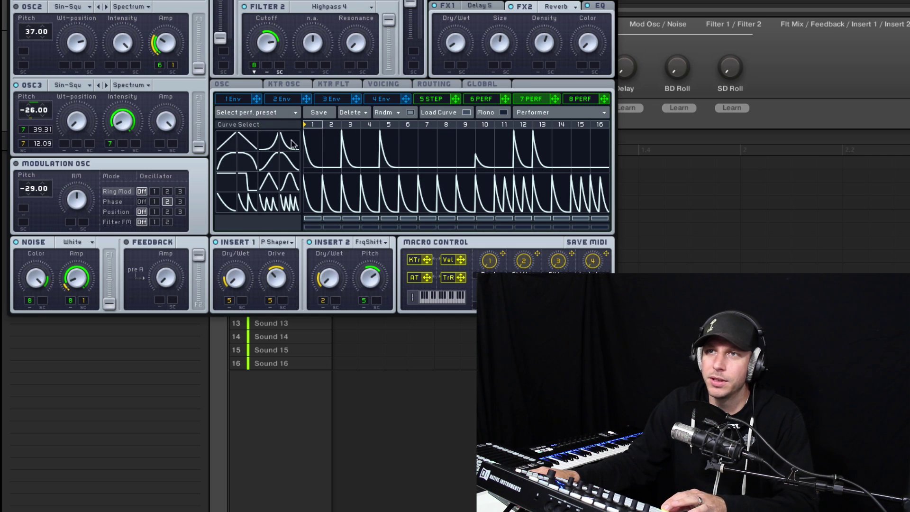
left_click(228, 184)
left_click_drag(428, 147, 445, 139)
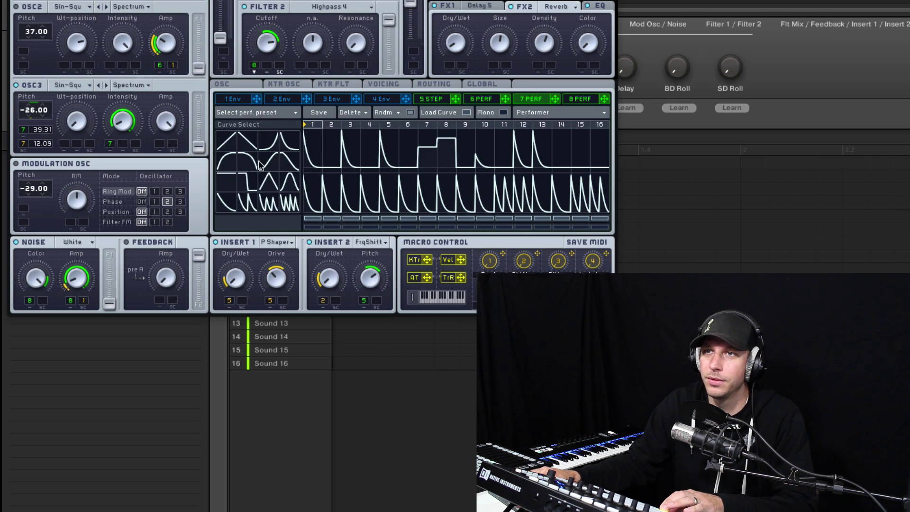
left_click(247, 182)
left_click(484, 142)
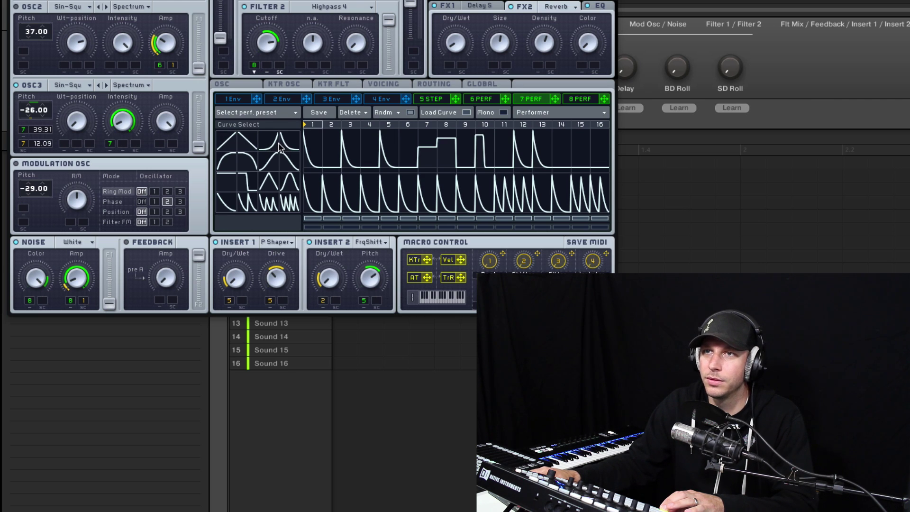
- Place a rising curve on upper-lane step 15, multi-spike curves on steps 3 and 4, and a rounded rise on step 2
left_click(586, 147)
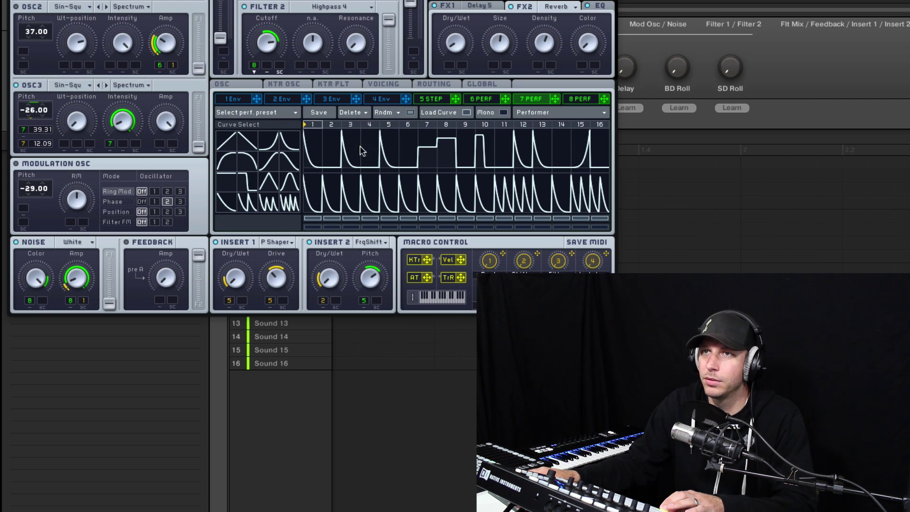
left_click(269, 201)
left_click_drag(353, 146, 360, 134)
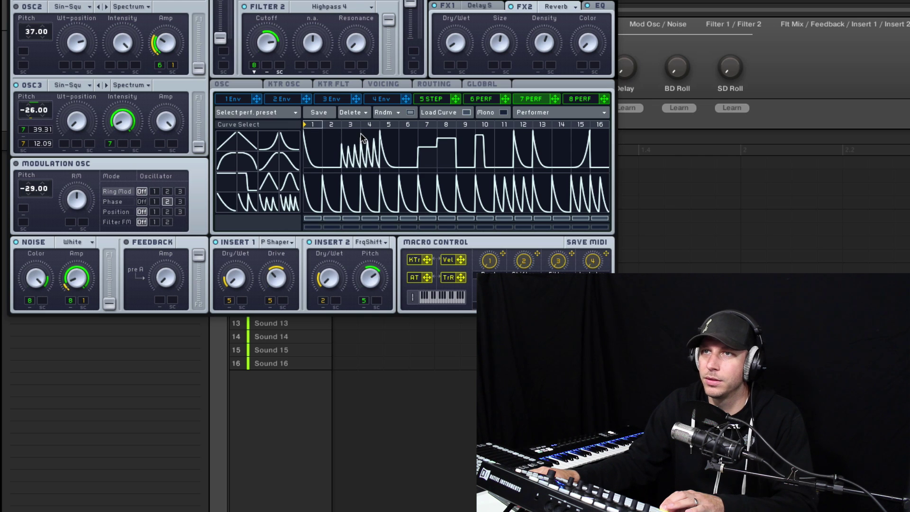
left_click(232, 163)
left_click(331, 142)
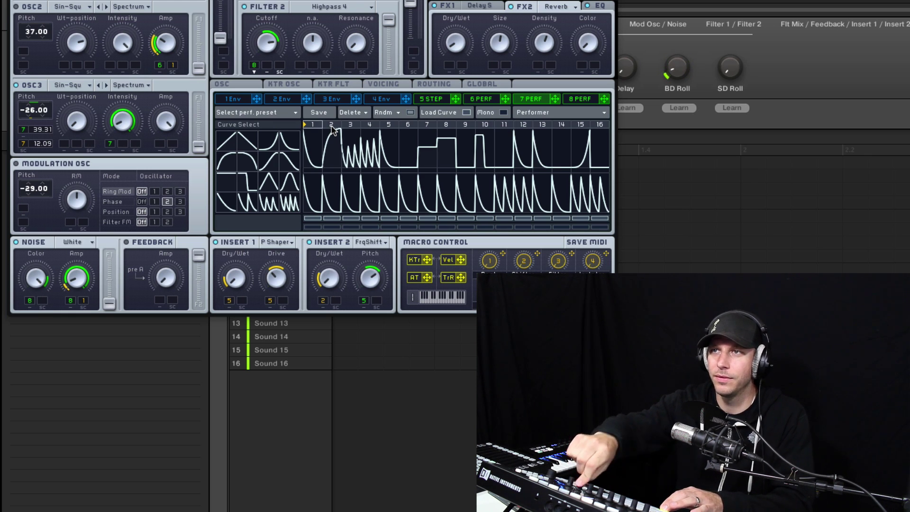
left_click(444, 111)
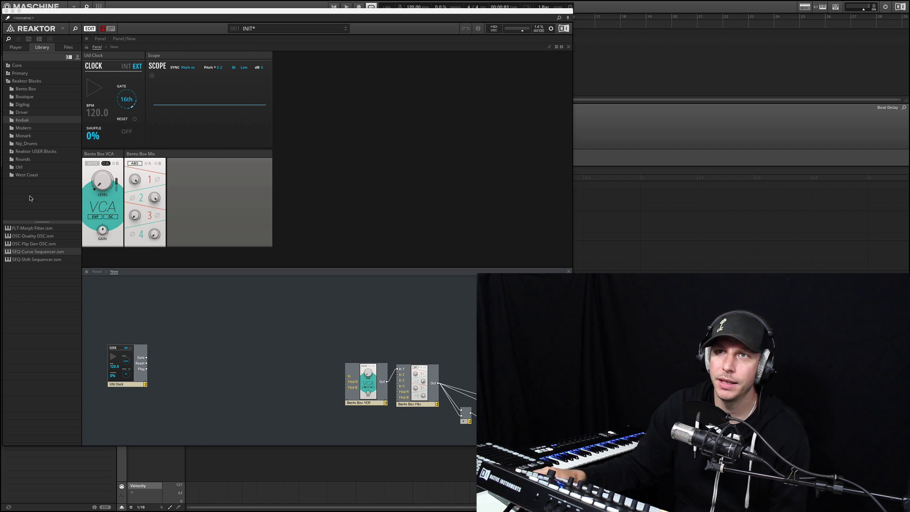
- In Reaktor, add the Kodiak Duality OSC beside the Clock and the Kodiak Curve Sequencer after the Bento Box Mix
left_click_drag(27, 237, 175, 338)
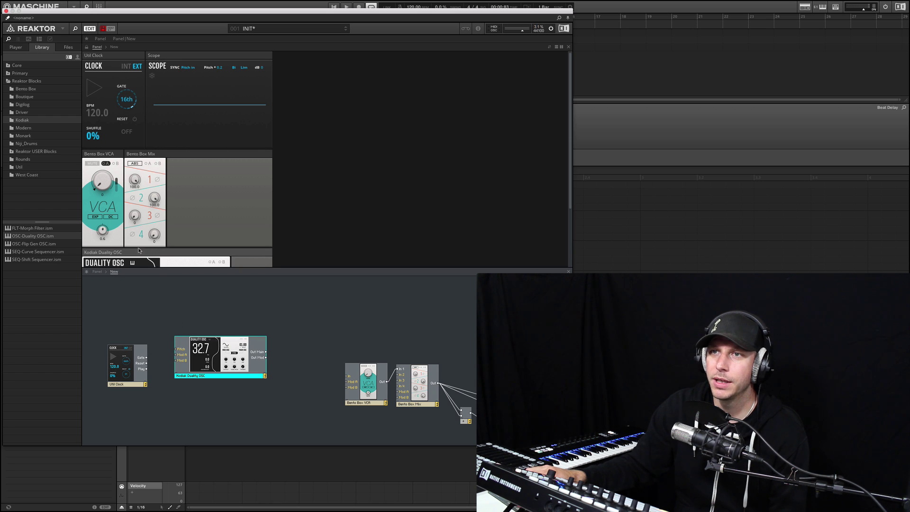
left_click_drag(137, 251, 153, 56)
left_click_drag(223, 340, 208, 324)
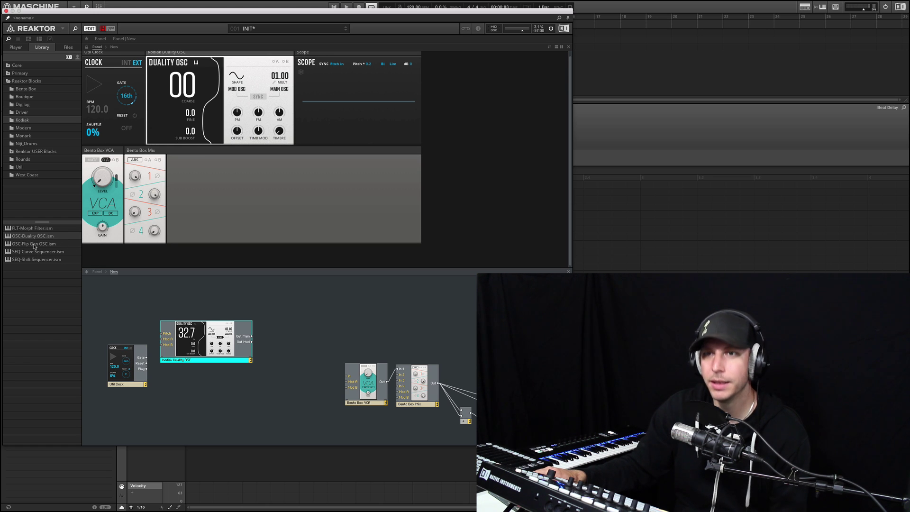
left_click_drag(29, 253, 146, 151)
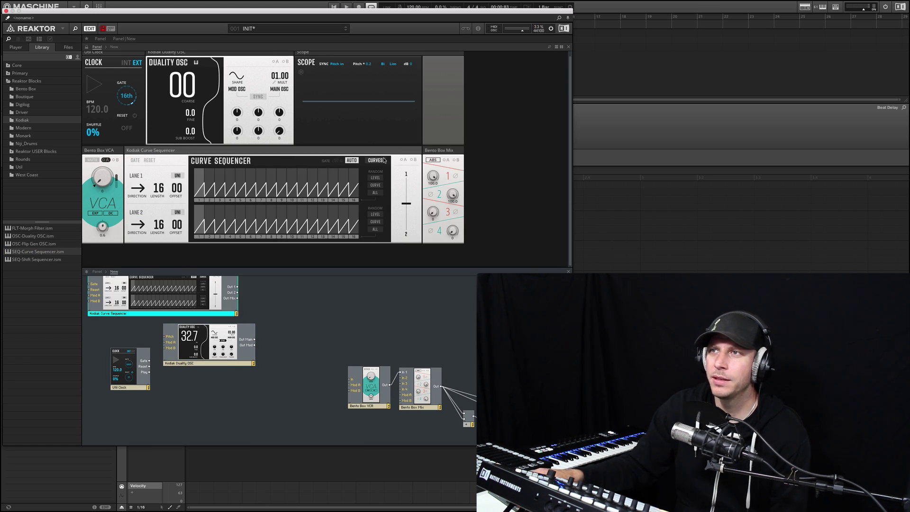
left_click_drag(431, 152, 130, 151)
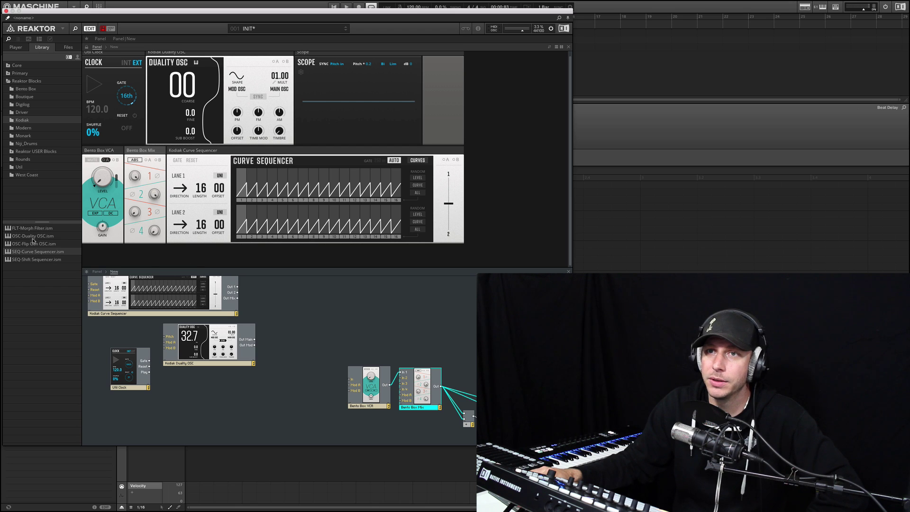
- Add the Bento Box SVF filter block between the Duality OSC and the Scope
left_click(25, 89)
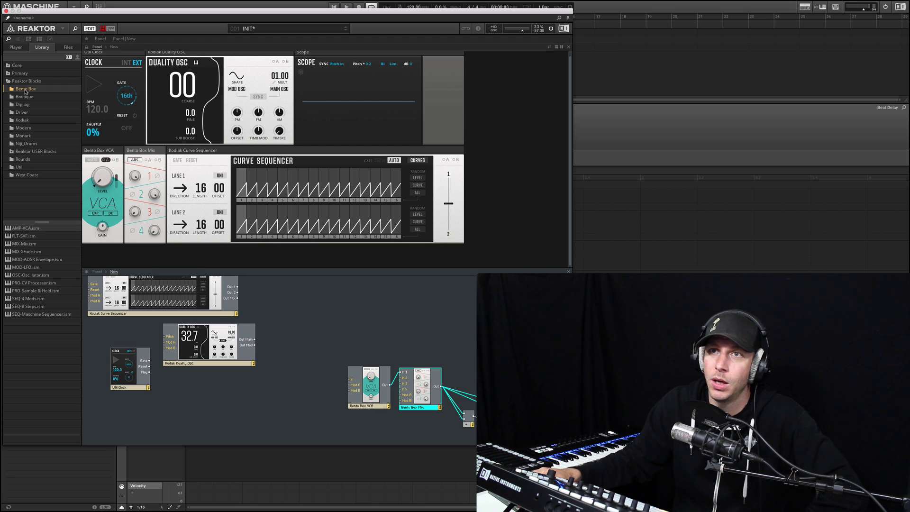
left_click_drag(20, 238, 141, 161)
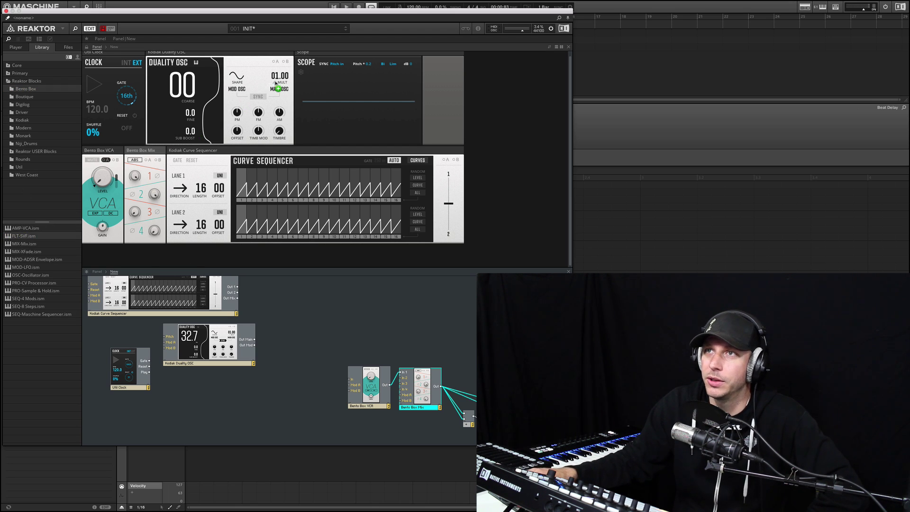
left_click_drag(283, 54, 283, 54)
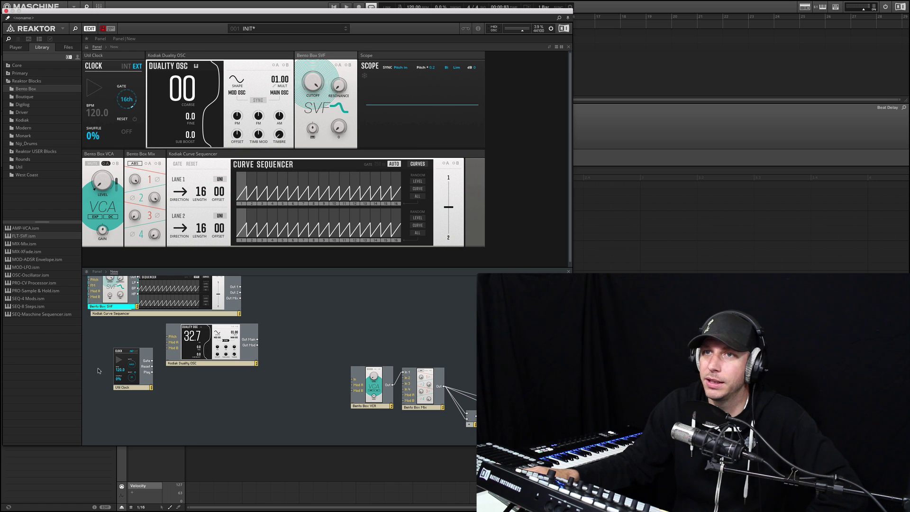
- Arrange and wire the blocks: Duality OSC through SVF into VCA, sequencer Out 1 to VCA Mod A, Clock Gate to sequencer Gate
left_click_drag(113, 291, 309, 321)
left_click_drag(184, 296, 254, 405)
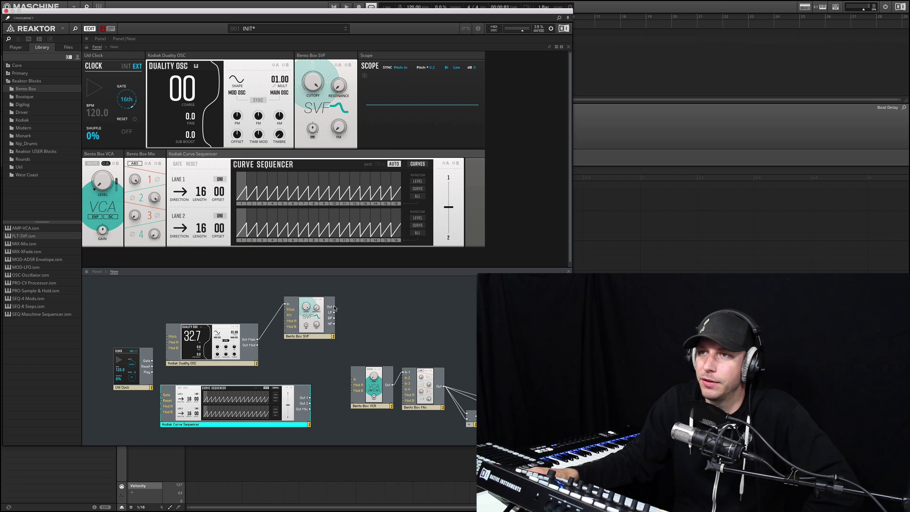
left_click_drag(355, 380, 353, 379)
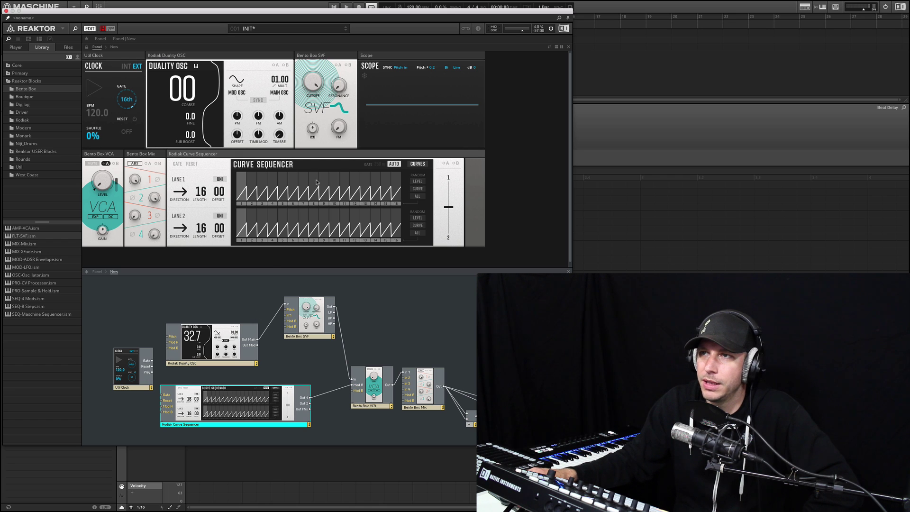
left_click(391, 184)
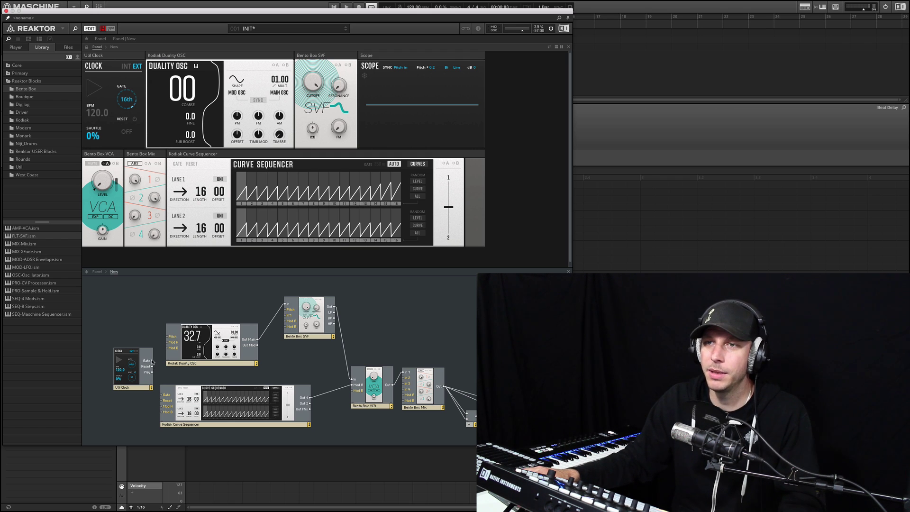
left_click_drag(152, 362, 160, 376)
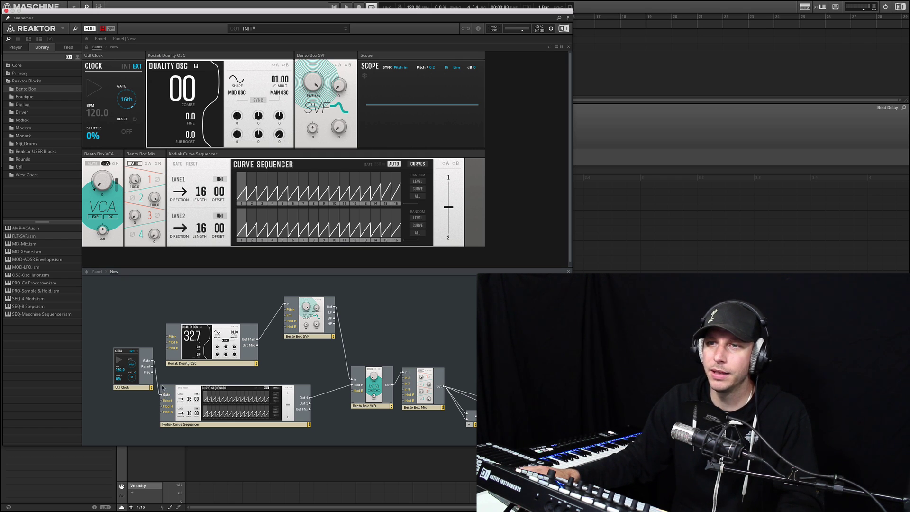
- Start playback and raise all 16 lane 1 step levels of the Curve Sequencer to maximum
key("space")
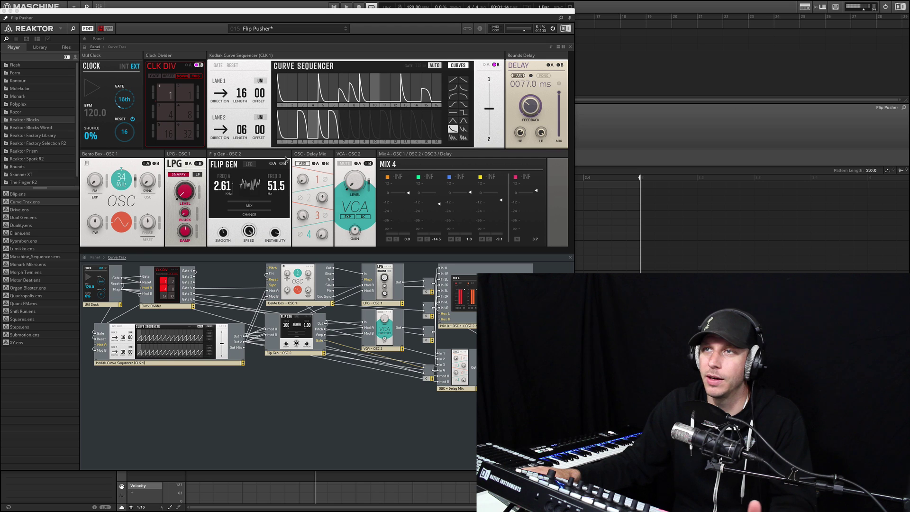
key("space")
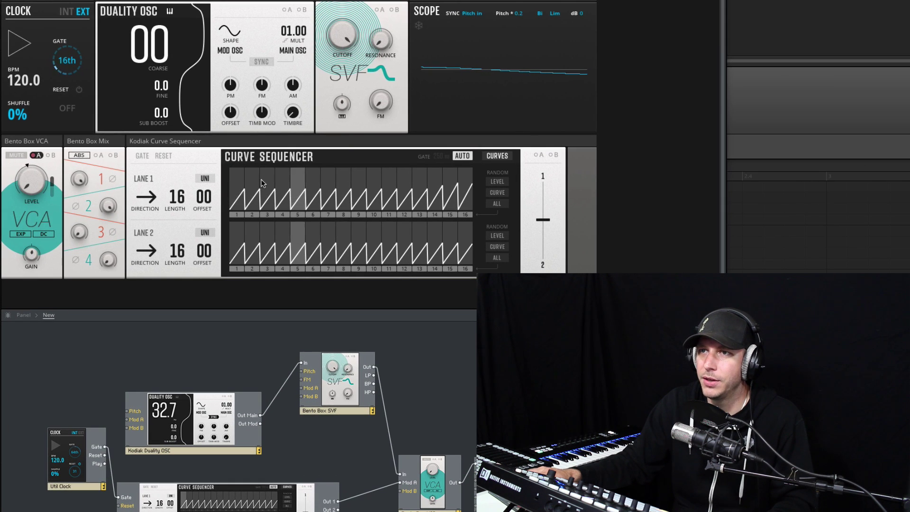
mouse_move(236, 197)
left_mouse_down()
mouse_move(241, 149)
mouse_move(263, 112)
mouse_move(464, 129)
left_mouse_up()
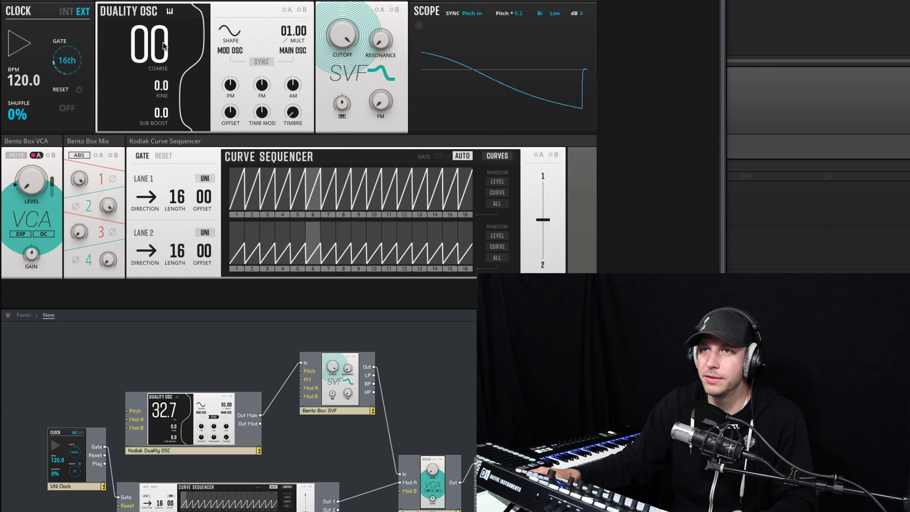
- Set the Duality OSC's coarse pitch to 48
left_click_drag(162, 44, 164, 11)
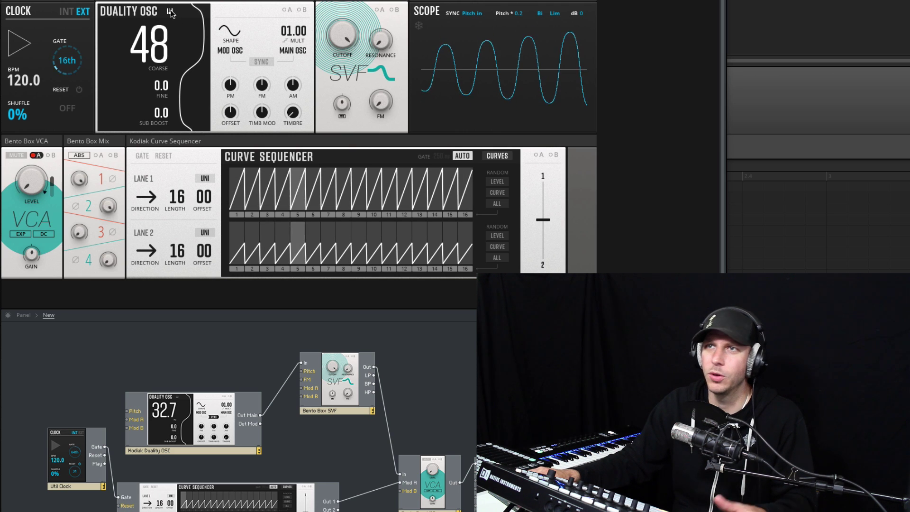
left_click(170, 12)
left_click_drag(139, 68, 166, 10)
left_click(170, 11)
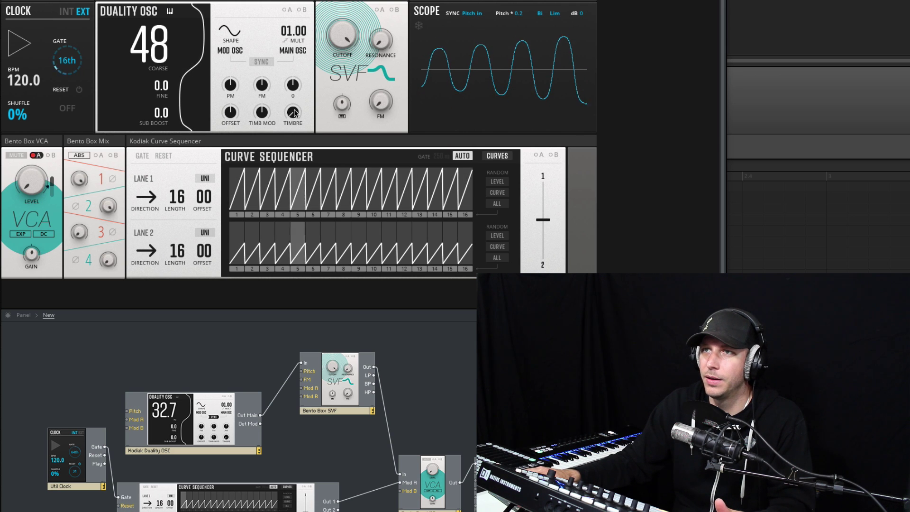
- Shape the Duality OSC's sound by raising Timbre, FM and AM, setting Timb Mod to -19.5, and adjusting PM and Offset
left_click_drag(292, 113, 268, 58)
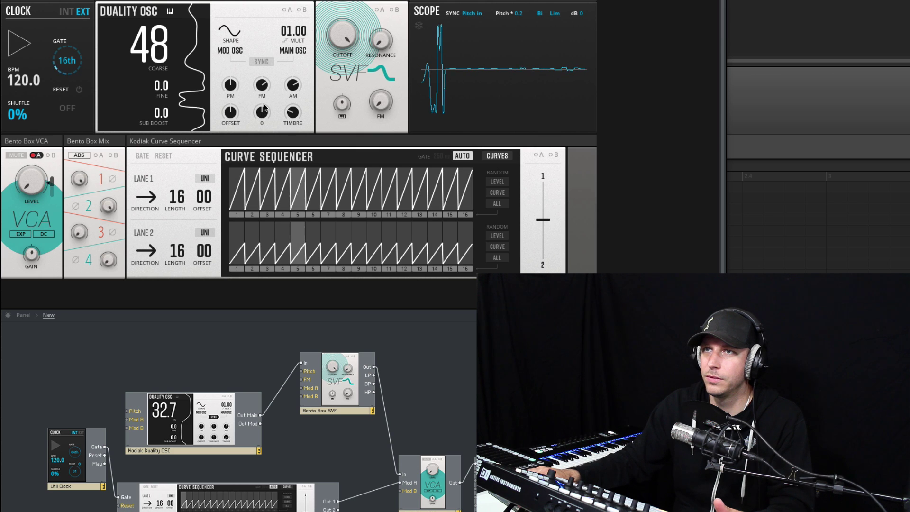
left_click_drag(263, 114, 262, 133)
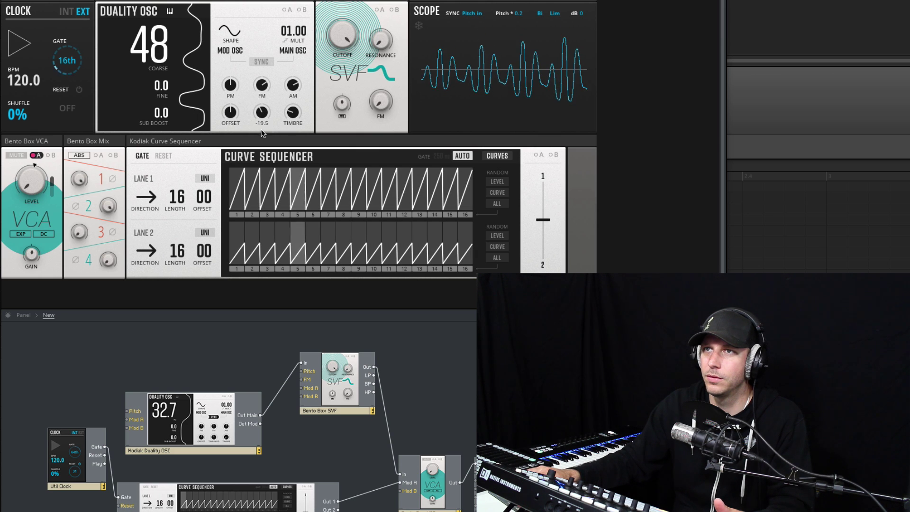
mouse_move(233, 89)
left_mouse_down()
mouse_move(233, 126)
mouse_move(235, 86)
left_mouse_up()
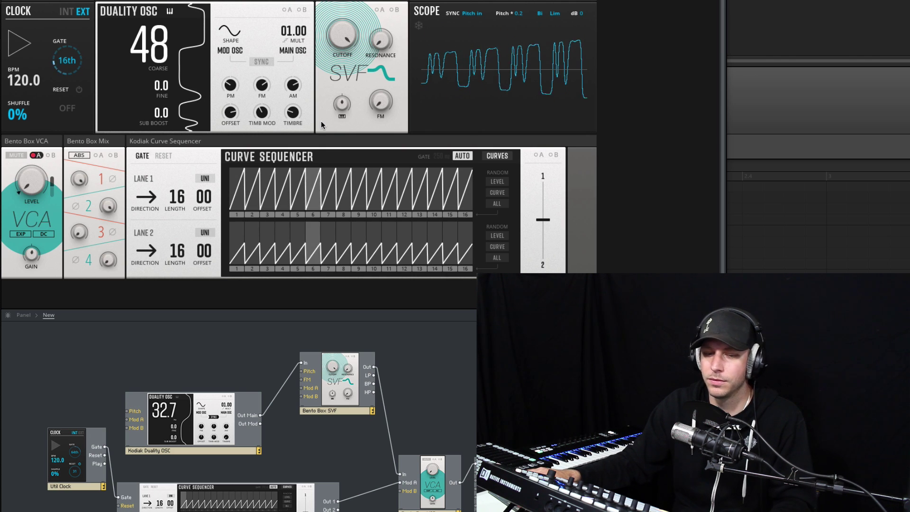
- Mute channel 1 of the Bento Box Mix and stop playback
left_click(101, 178)
key("space")
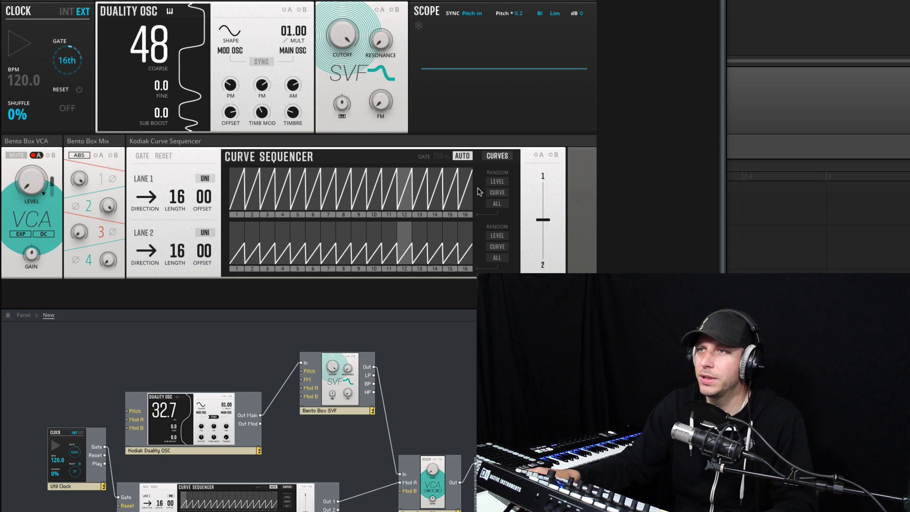
- View the Curve Sequencer's curve palette, then return to the random options and randomize the lane 1 levels
left_click(501, 157)
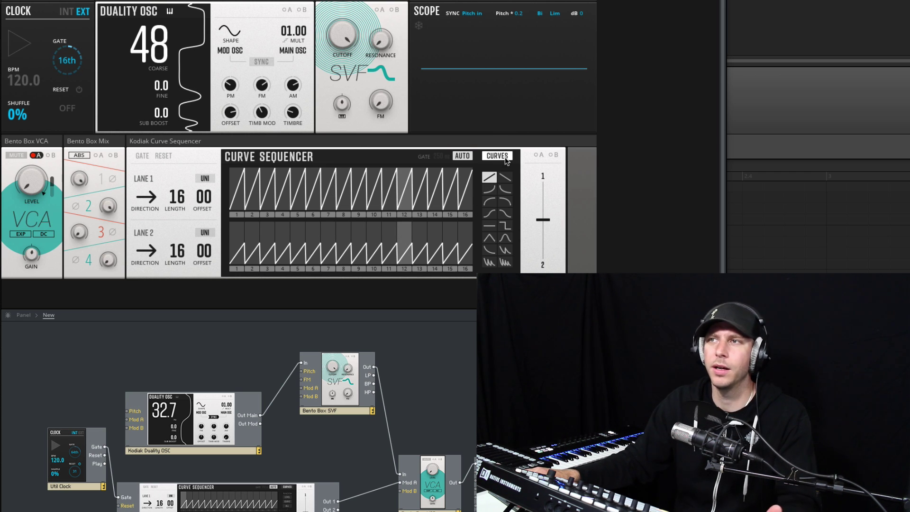
left_click(505, 156)
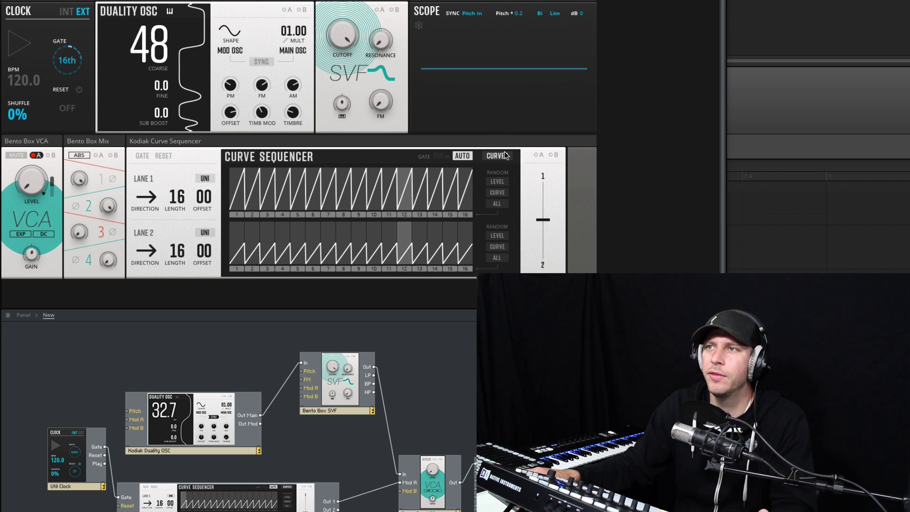
left_click(499, 180)
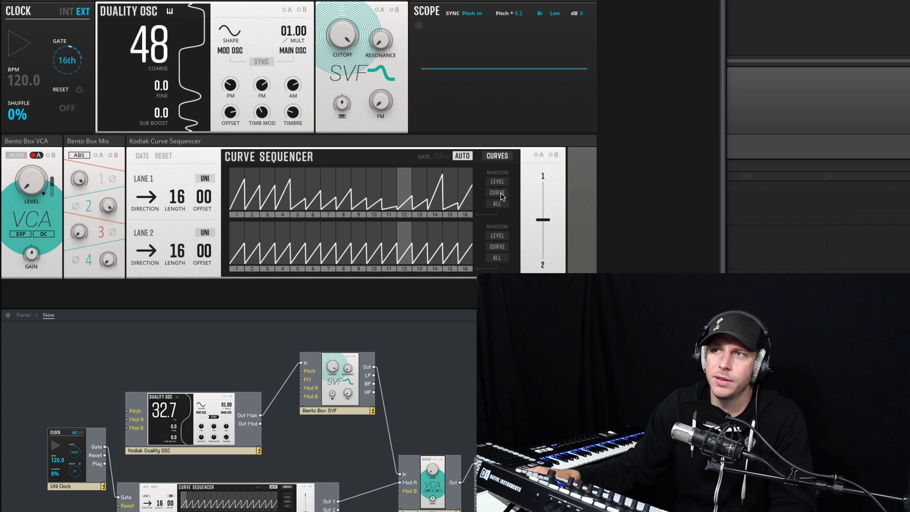
- Randomize the curve shapes in lane 1 of the Curve Sequencer, then randomize all of its curves and levels several times
left_click(502, 196)
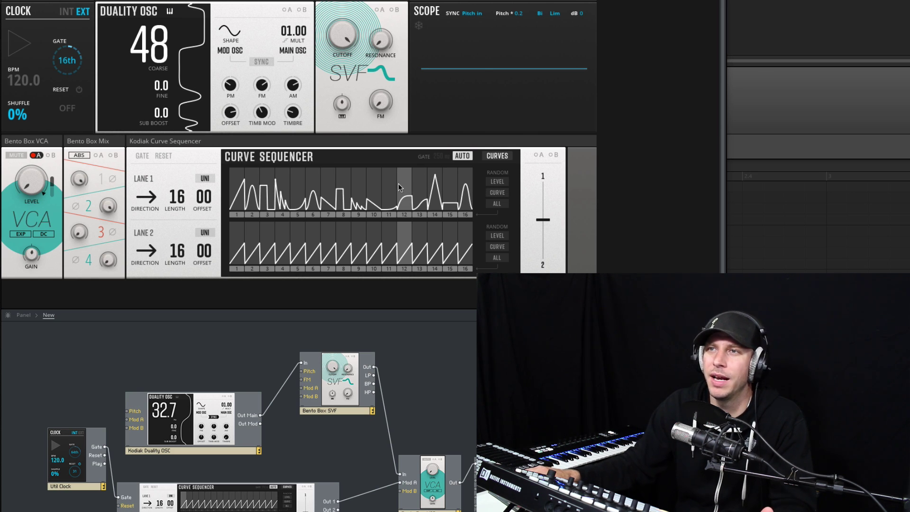
left_click(496, 204)
left_click(496, 204)
left_click(497, 205)
left_click(497, 204)
left_click(496, 205)
left_click(497, 204)
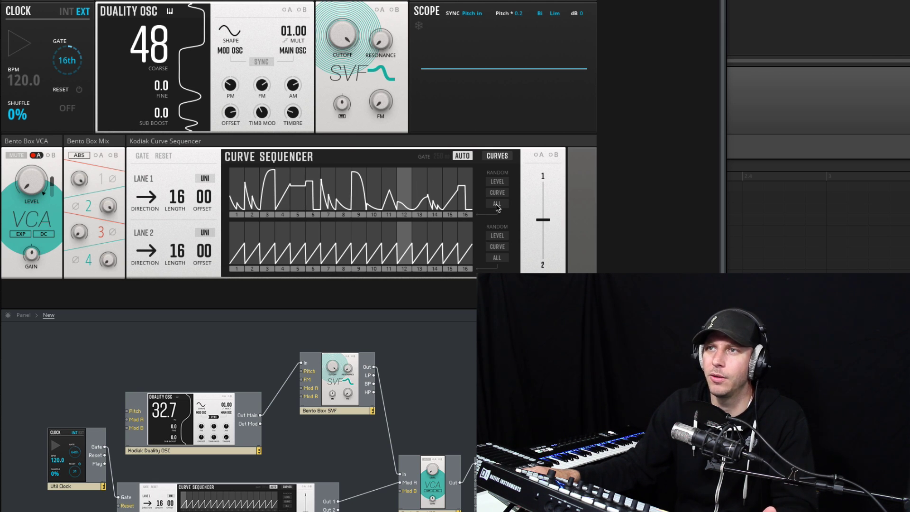
- Unmute channel 1 of the Bento Box Mix, play the sequence and raise the levels of lane 1's later steps
left_click(104, 180)
key("space")
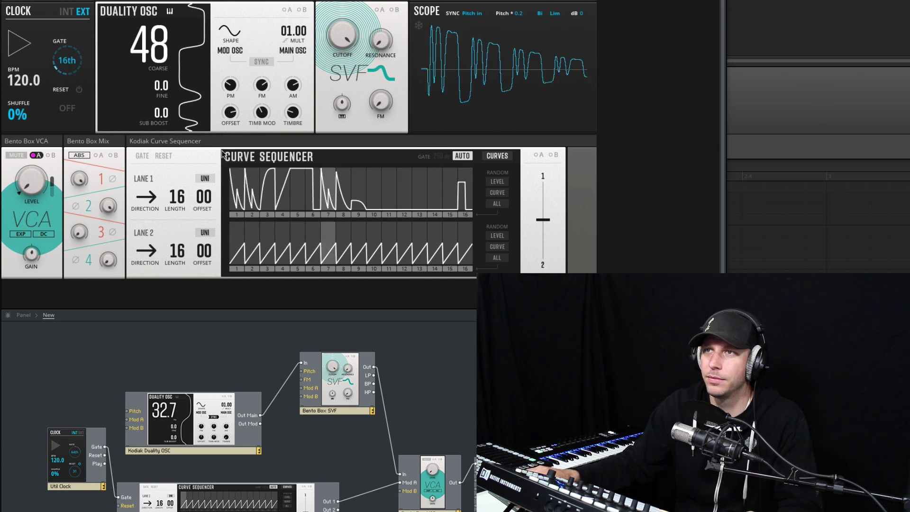
mouse_move(222, 122)
left_mouse_down()
mouse_move(450, 173)
mouse_move(467, 190)
left_mouse_up()
key("space")
- Mute mix channel 1 and fill all 16 steps of lane 1 with full-level straight falling ramps
left_click(100, 180)
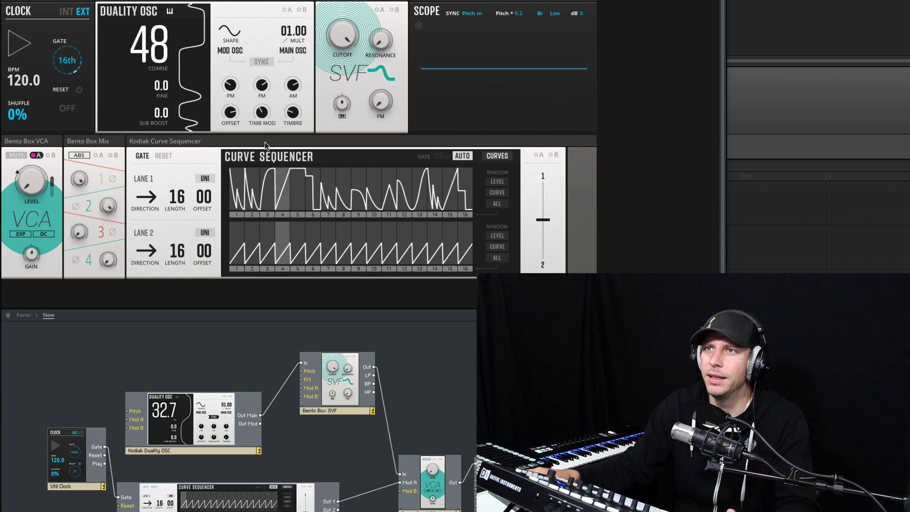
left_click(495, 155)
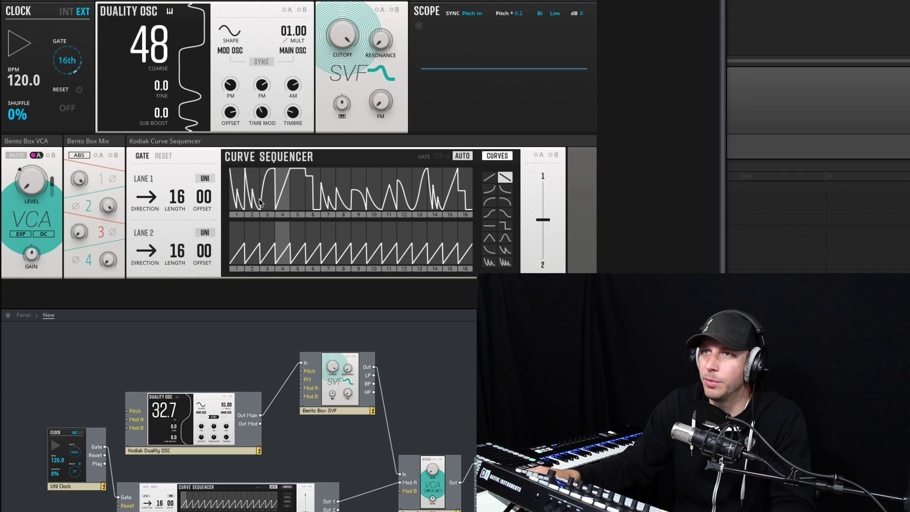
mouse_move(236, 172)
left_mouse_down()
mouse_move(236, 136)
mouse_move(466, 153)
left_mouse_up()
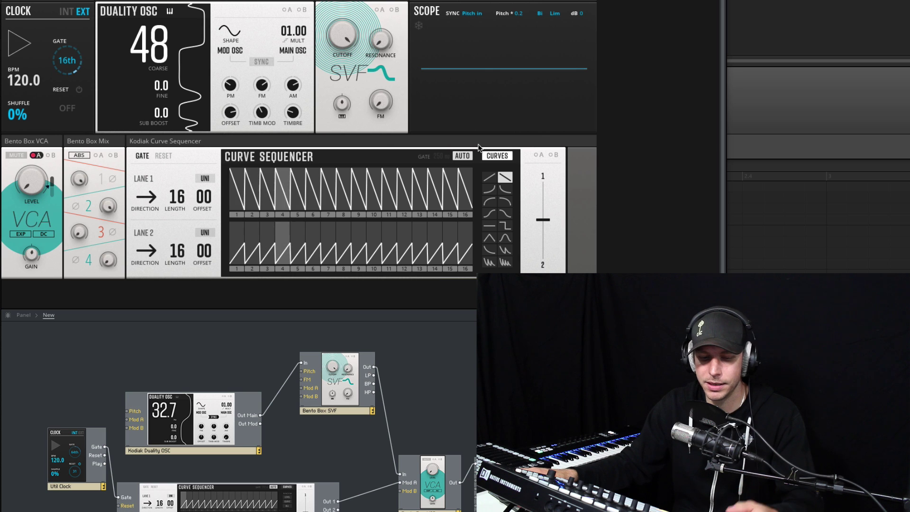
- Unmute mix channel 1, change the Duality OSC's modulation oscillator to the stepped waveform, and stop playback
left_click(101, 180)
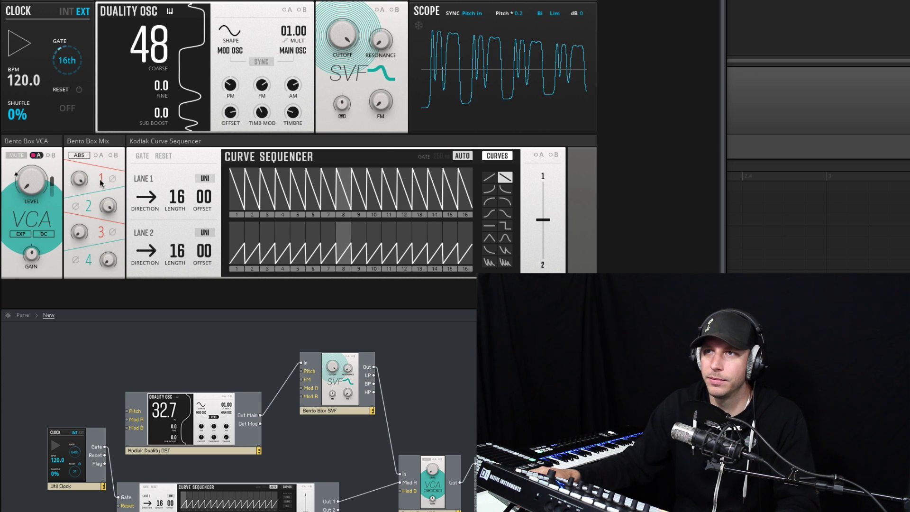
left_click(225, 37)
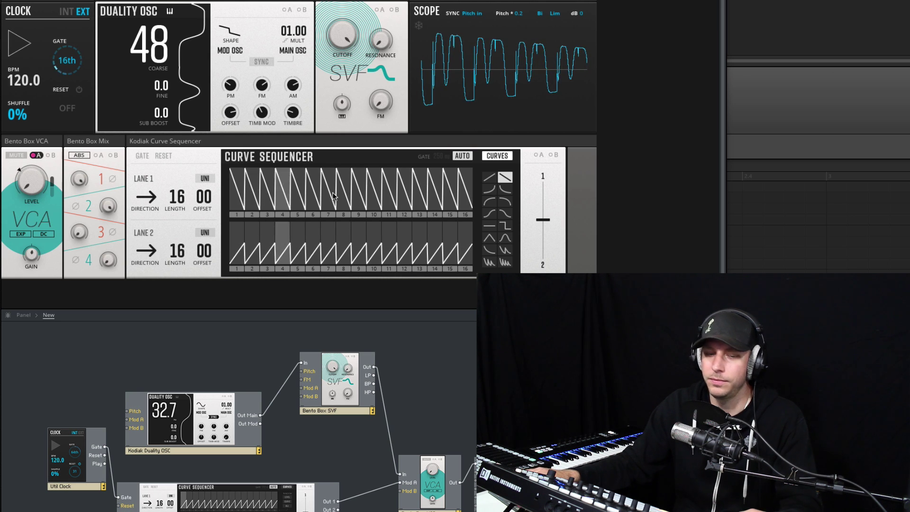
key("space")
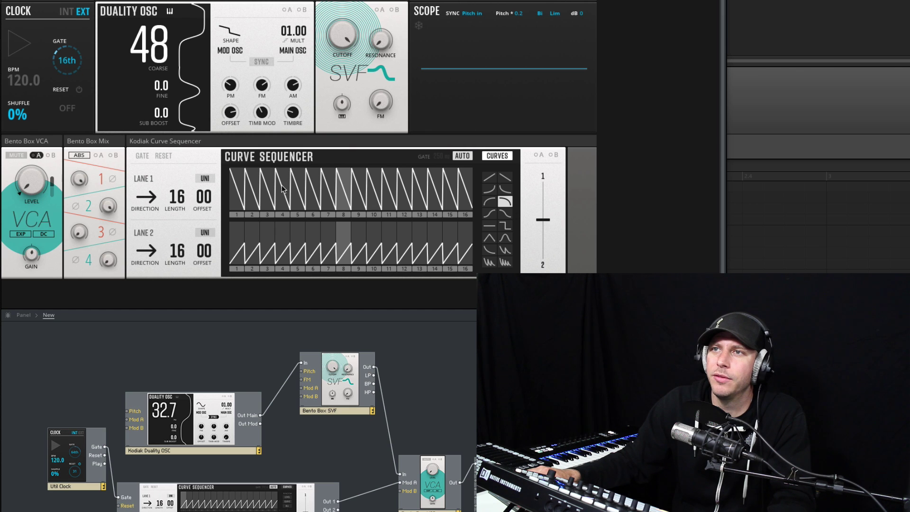
- Place convex falling curves on steps 4, 10 and 14 of lane 1 and start playback
left_click(278, 170)
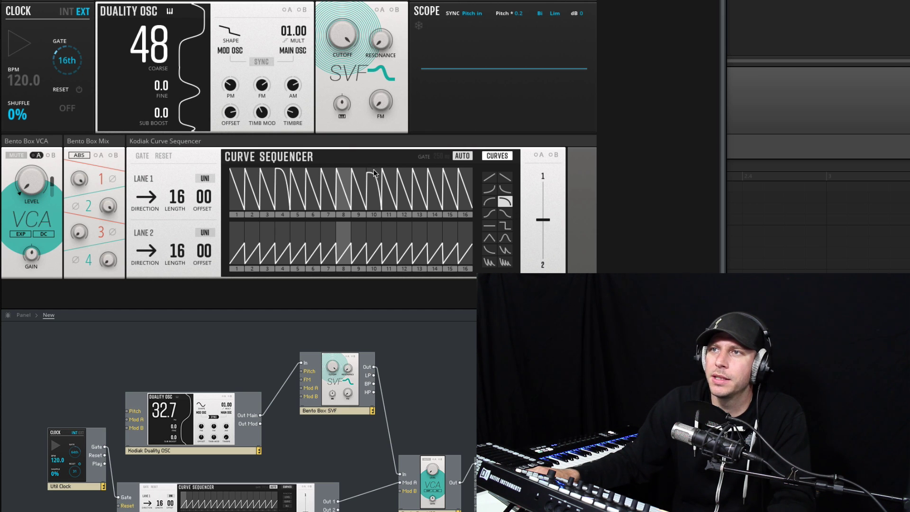
key("space")
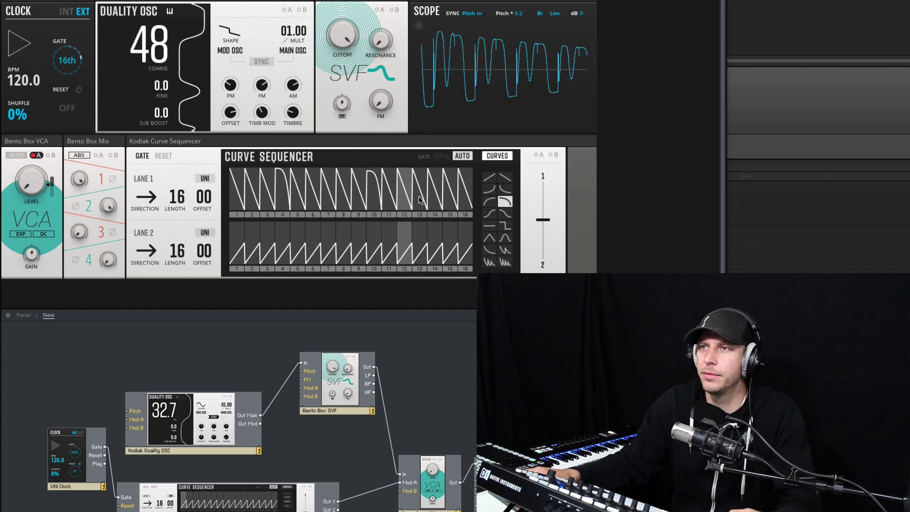
left_click(436, 195)
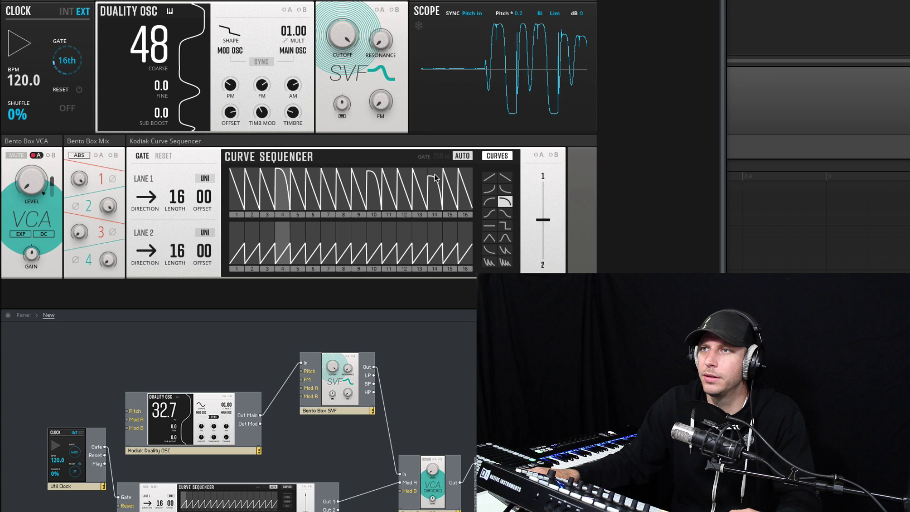
- Put a square pulse curve on step 7 and a flat high-level curve on step 12 of lane 1
left_click(504, 226)
left_click(327, 184)
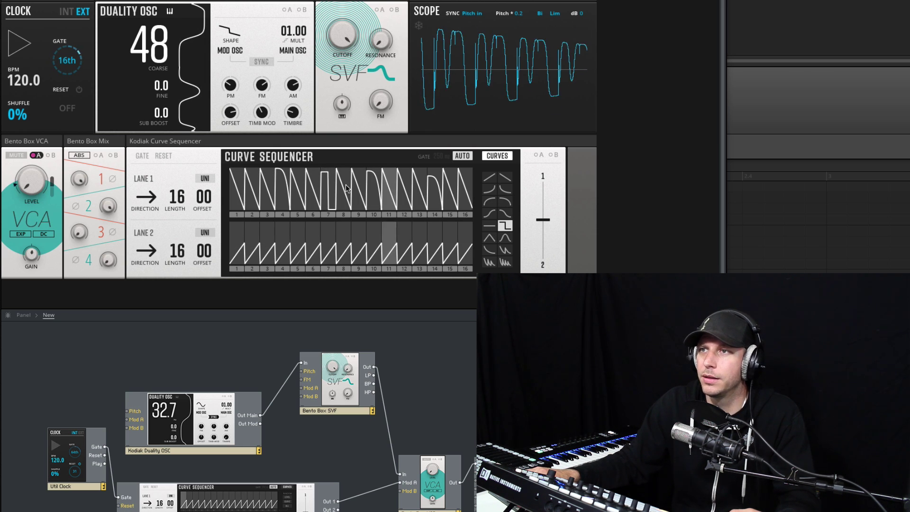
left_click(490, 224)
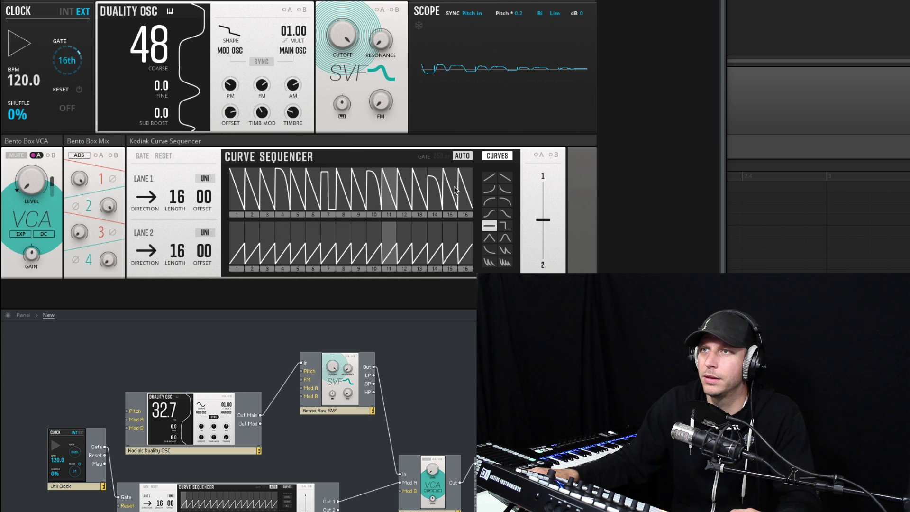
left_click(400, 181)
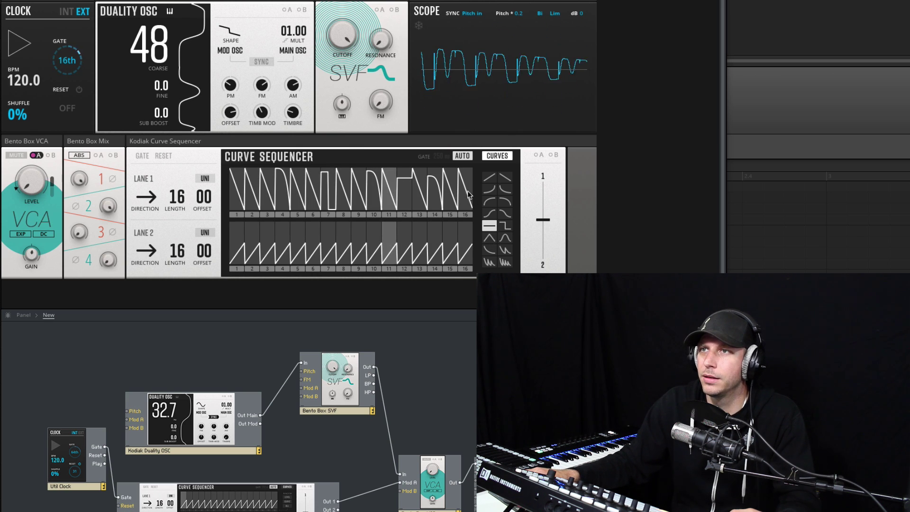
- Put a convex falling curve on step 16 and an exponential rising curve on step 3 of lane 1
left_click(505, 201)
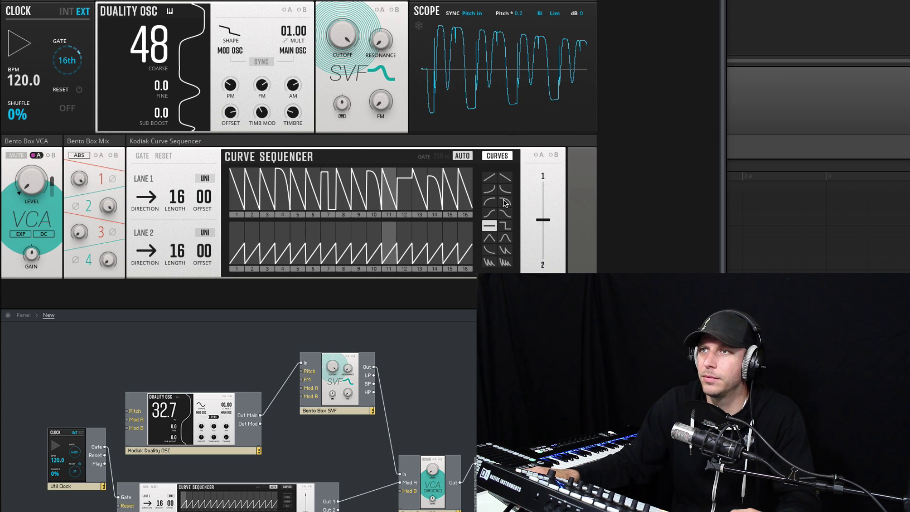
left_click(458, 173)
left_click(489, 189)
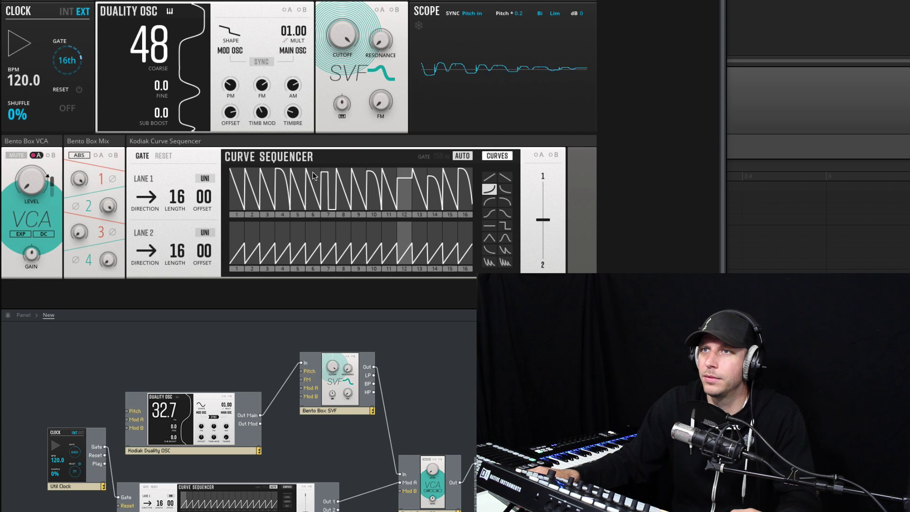
left_click(268, 188)
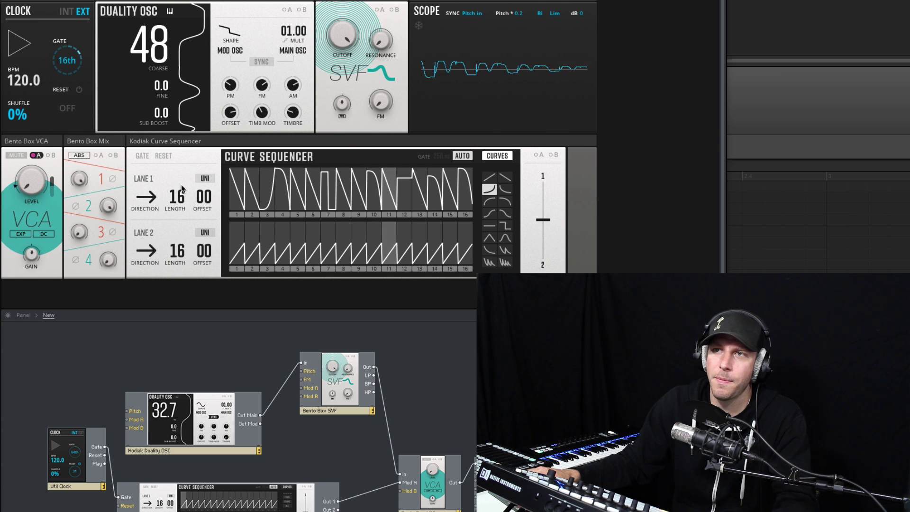
- Stop playback, set lane 1's length to 10 and its offset to 5, and restart playback
key("space")
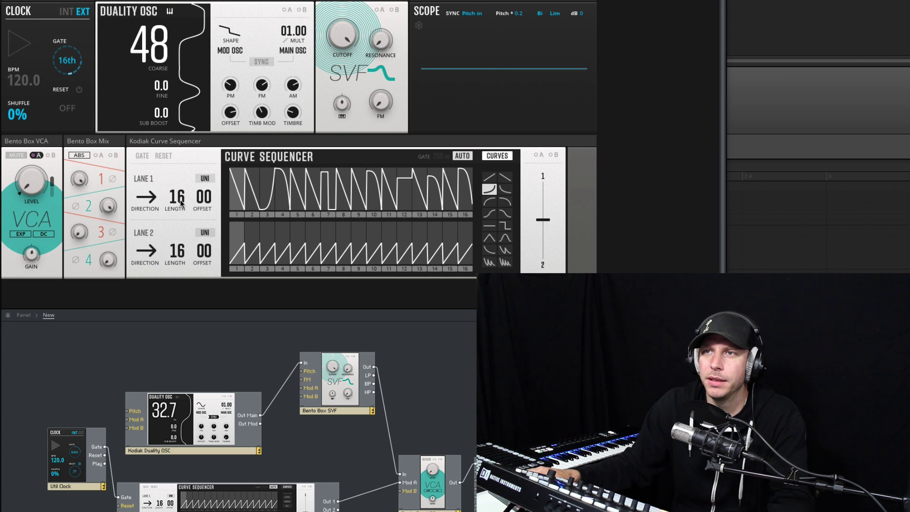
left_click_drag(179, 218, 202, 176)
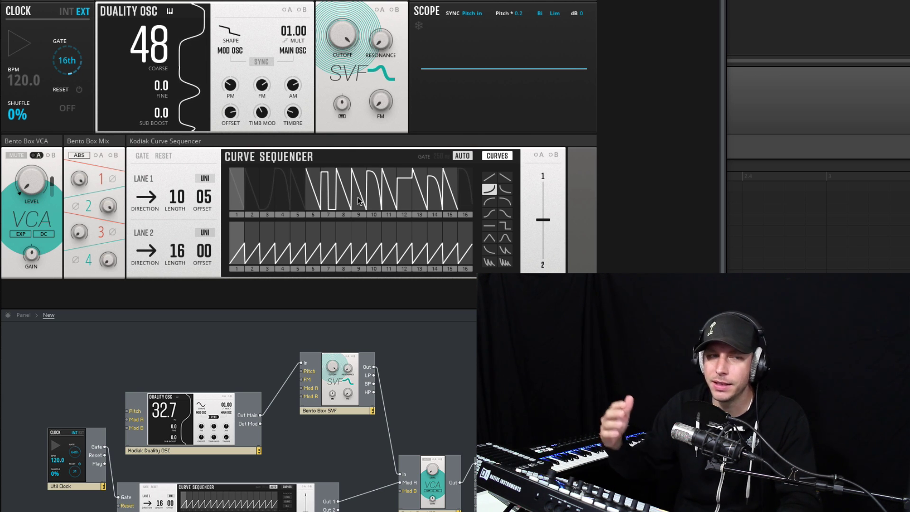
key("space")
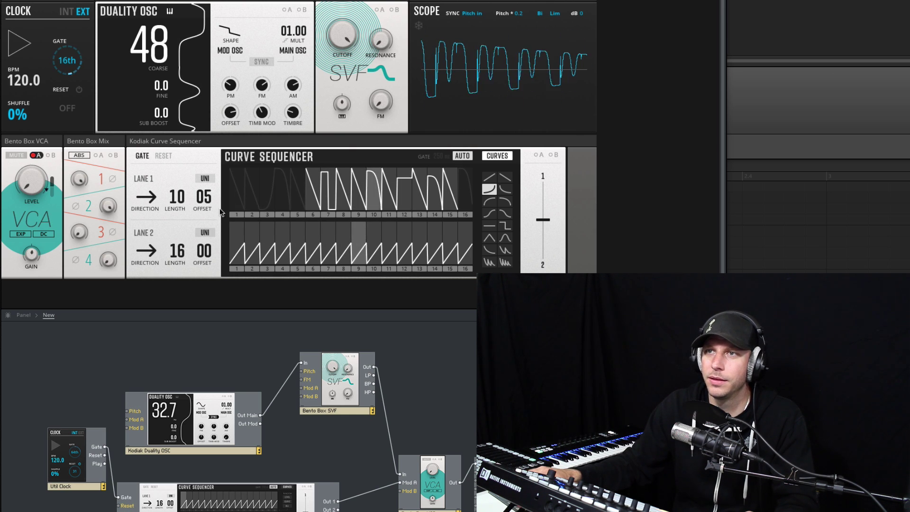
- Set lane 1's offset to 0 during playback and stop the transport
scroll(203, 216, "down", 4)
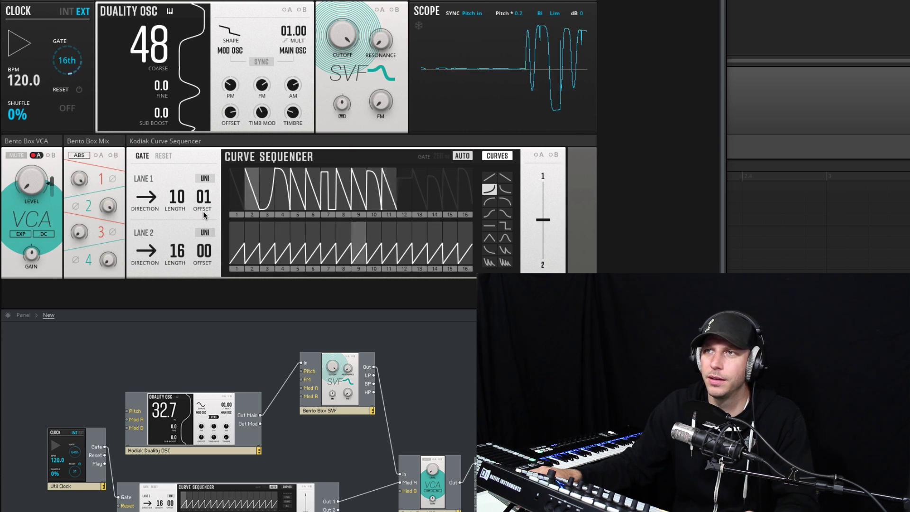
scroll(205, 222, "down", 1)
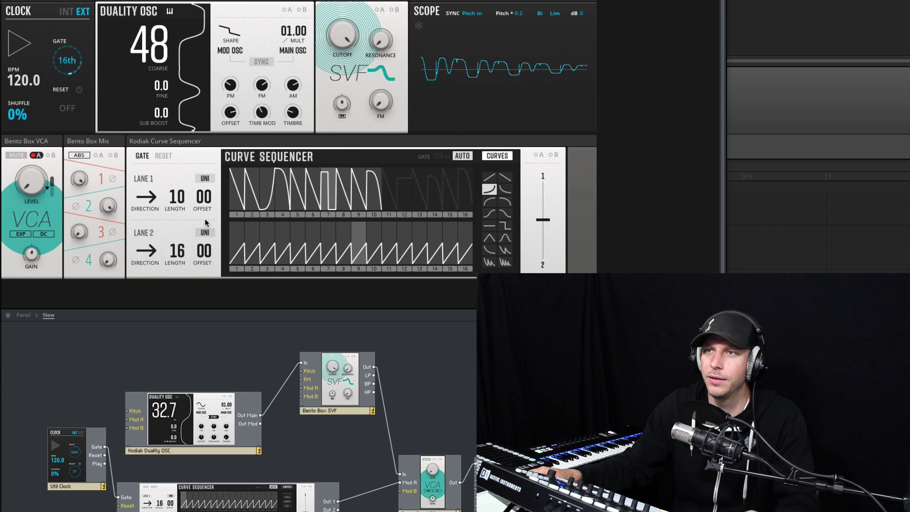
key("space")
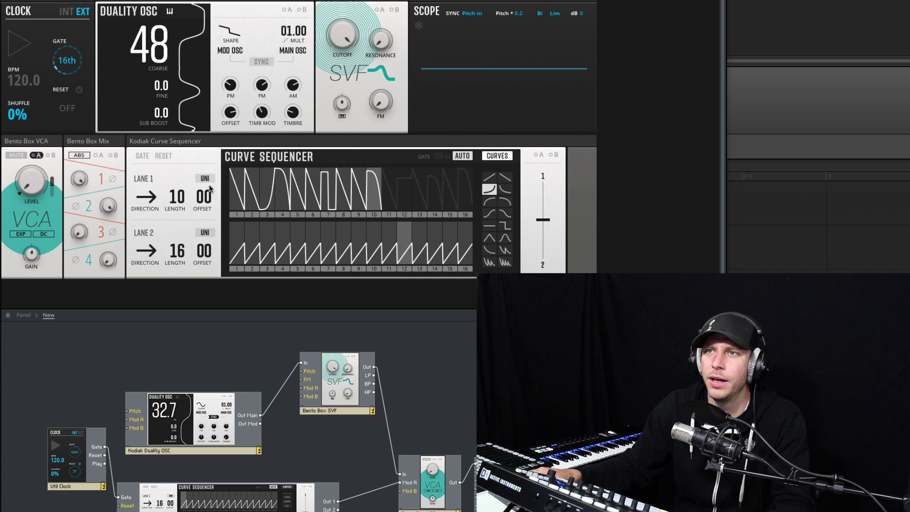
- Fill lane 1's ten active steps with flat full-level curves and mute channel 1 of the Bento Box Mix
left_click(541, 155)
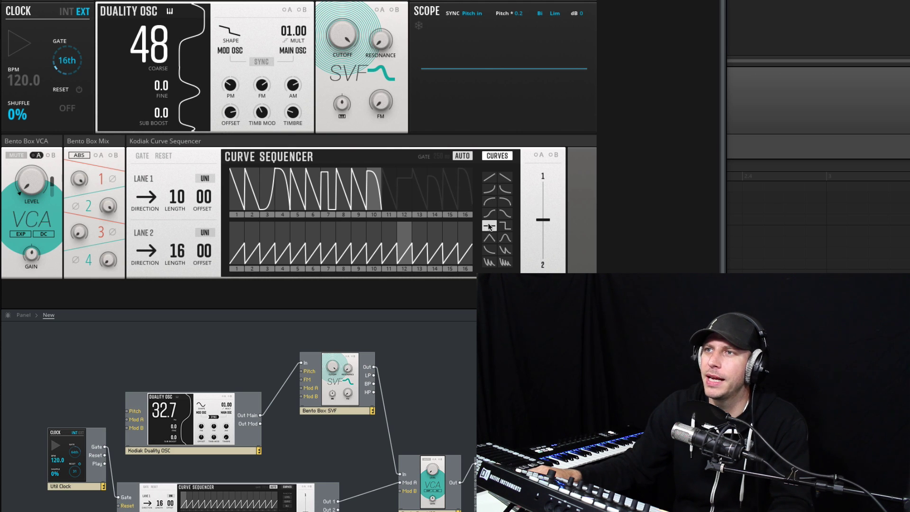
mouse_move(237, 188)
left_mouse_down()
mouse_move(230, 142)
mouse_move(334, 143)
left_mouse_up()
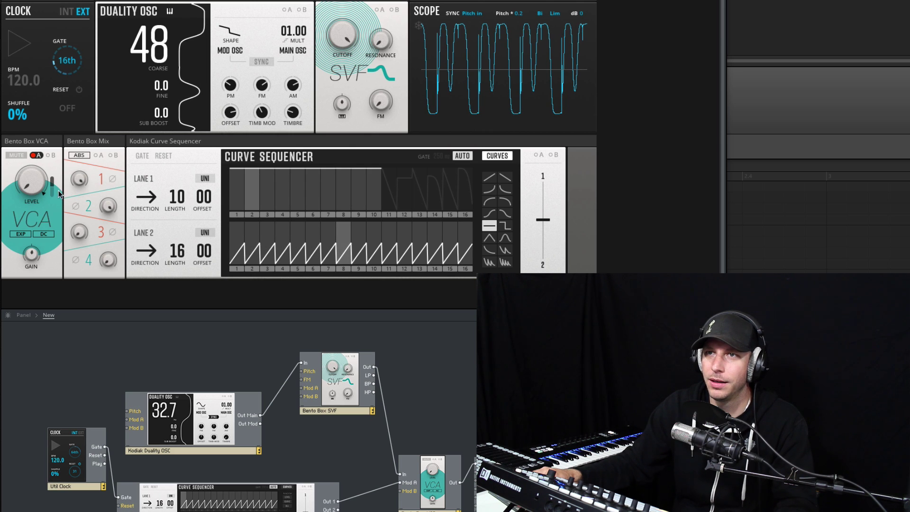
left_click(100, 179)
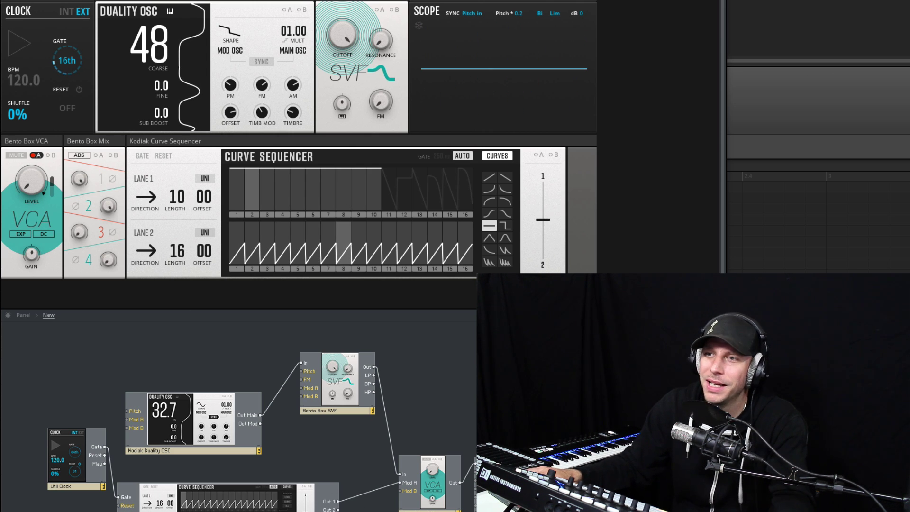
- Connect the Curve Sequencer's Out 2 to the Bento Box SVF's Mod A, lower the cutoff and modulate it with source A
left_click_drag(338, 509, 359, 506)
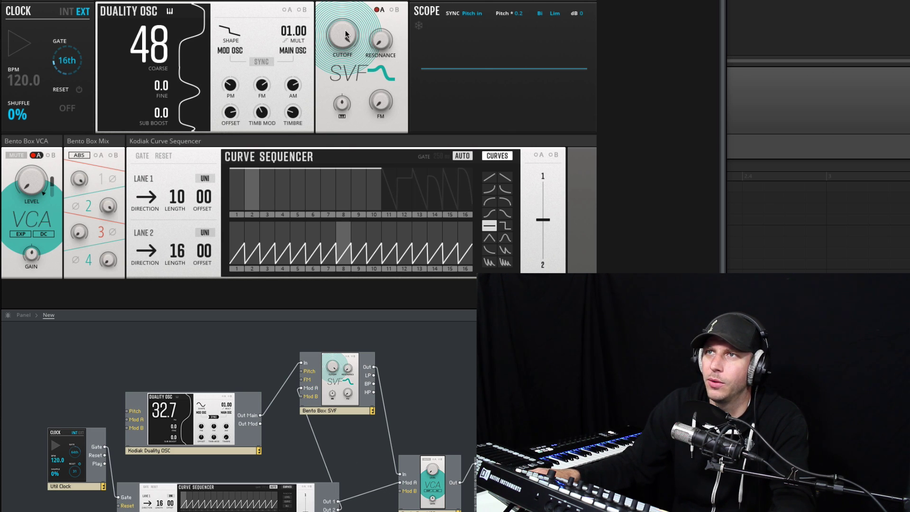
left_click_drag(345, 31, 350, 97)
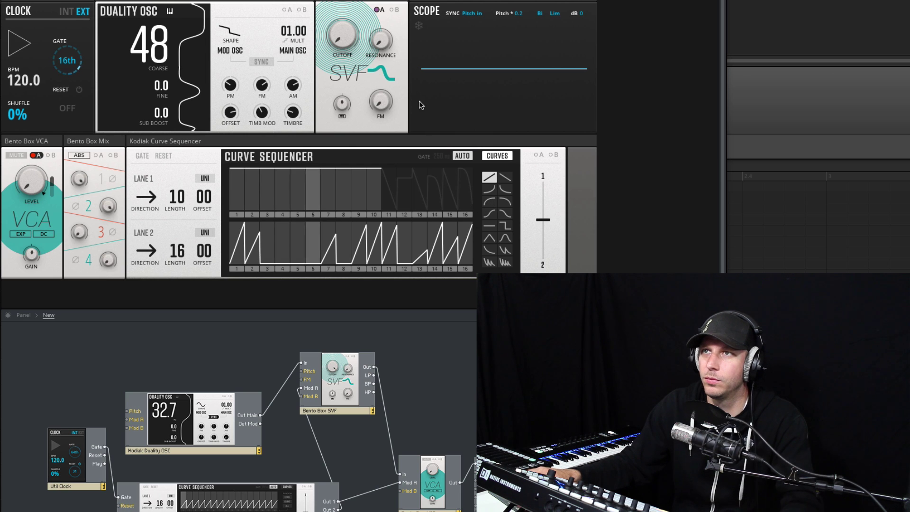
left_click(381, 10)
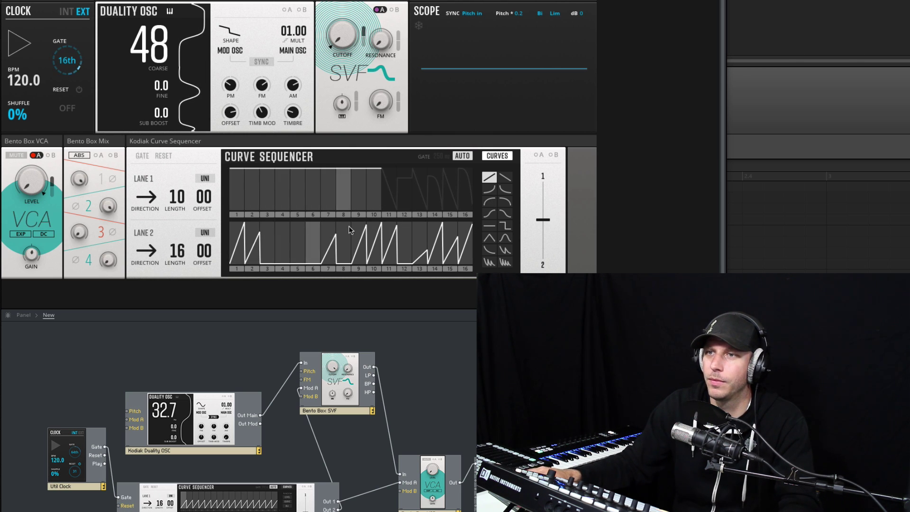
- Unmute mix channel 1 and change lane 2's step 7 to a full-level exponential rising curve
left_click(101, 178)
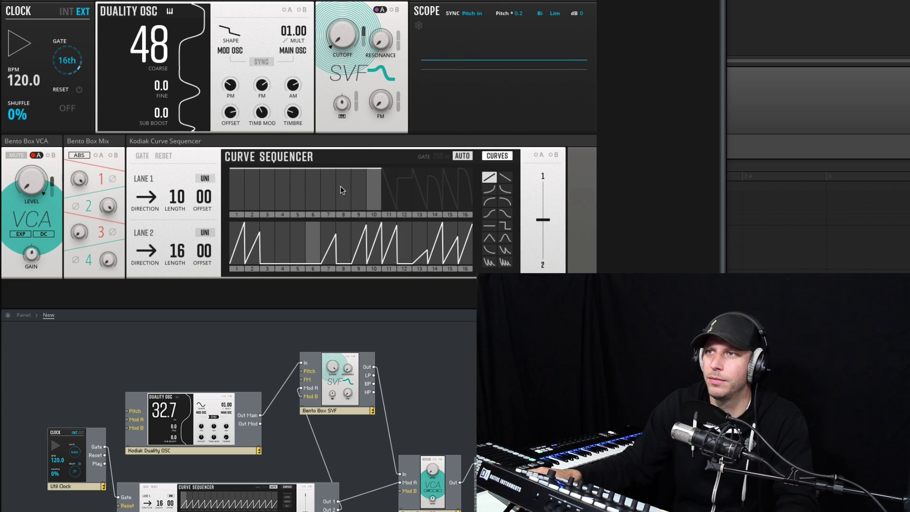
left_click(488, 189)
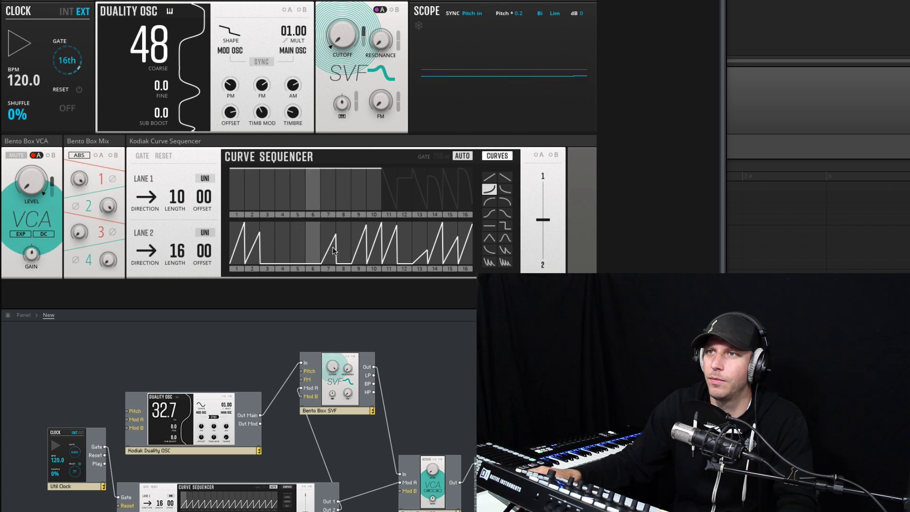
left_click_drag(329, 246, 334, 191)
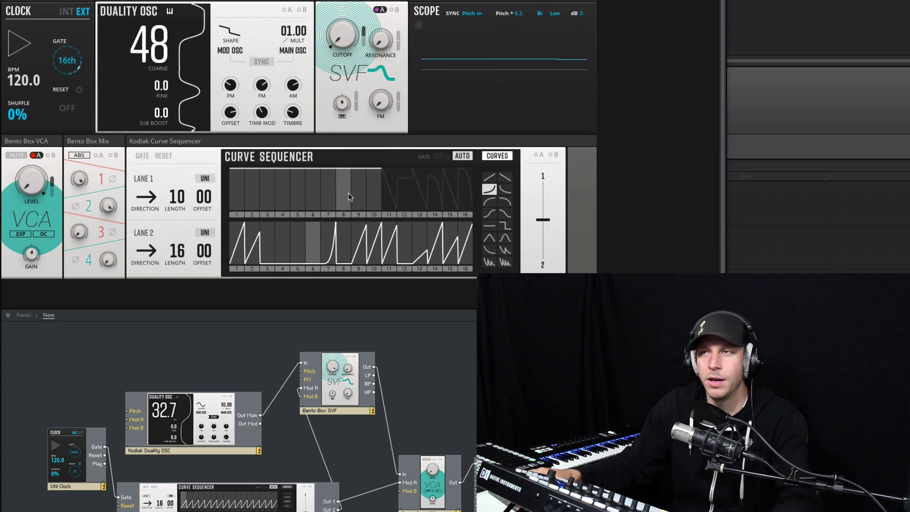
- Adjust the Curve Sequencer's gate time with Auto off, turn Auto back on, and switch lane 2 to bipolar mode
left_click(467, 160)
left_click_drag(443, 155, 466, 166)
left_click(462, 155)
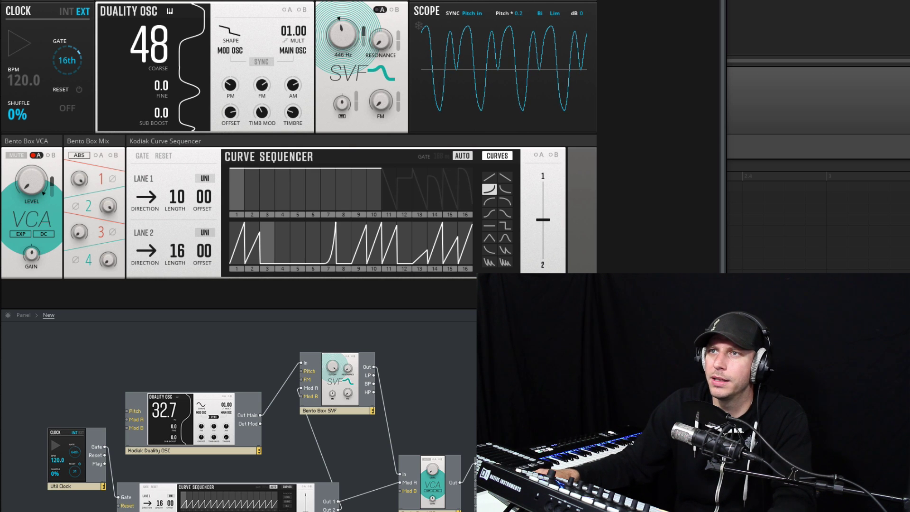
left_click(205, 233)
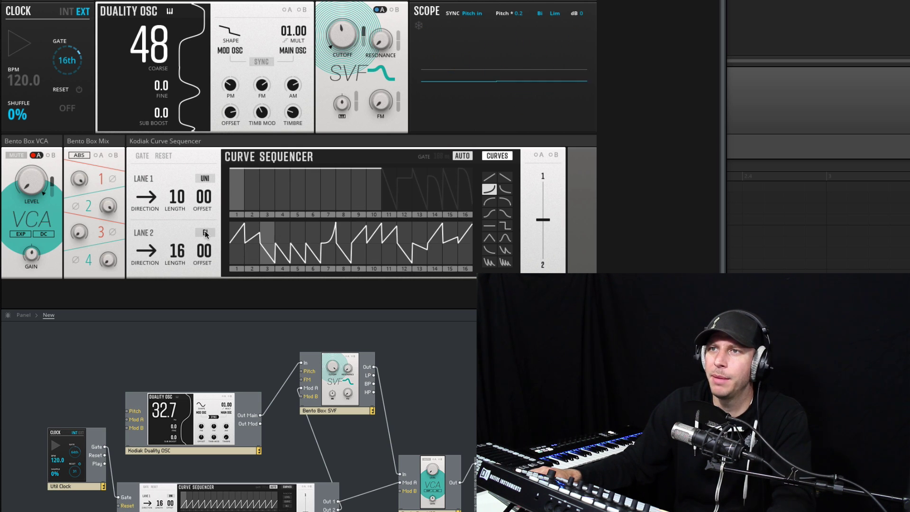
- Audition the bipolar lane 2 sequence and connect the Curve Sequencer's Out 1 to the Kodiak Duality OSC's Pitch input
key("space")
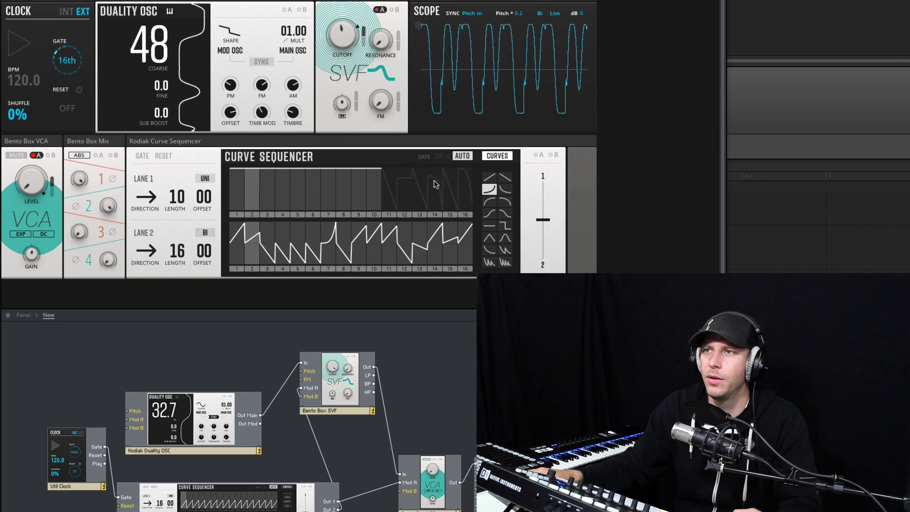
key("space")
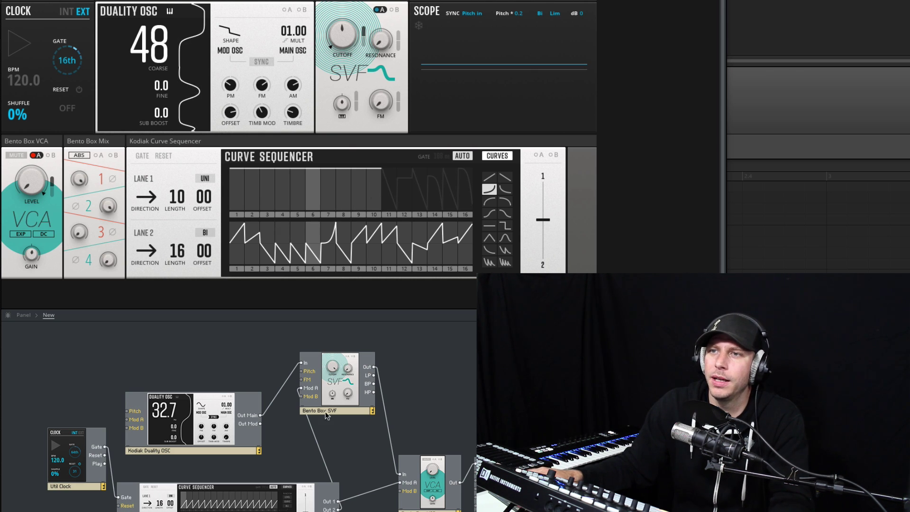
left_click_drag(338, 501, 131, 410)
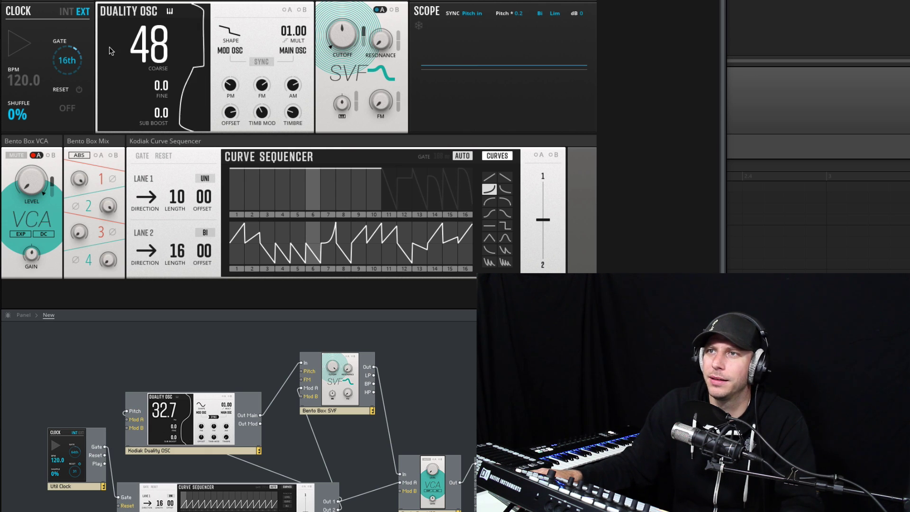
- During playback, draw rising exponential curves across lane 1's ten active steps and replace most of them with flat curves at varied levels
key("space")
mouse_move(236, 197)
left_mouse_down()
mouse_move(290, 175)
mouse_move(336, 194)
mouse_move(362, 143)
left_mouse_up()
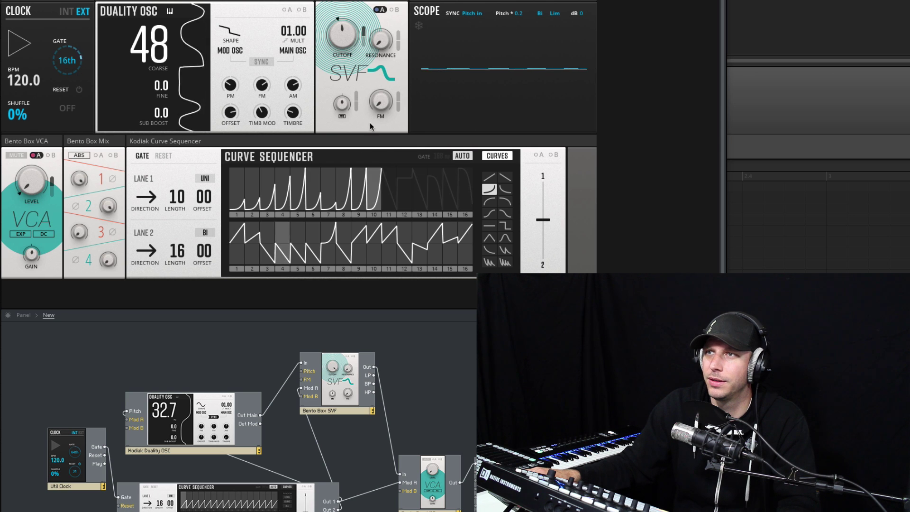
left_click(489, 225)
left_click(237, 189)
mouse_move(252, 185)
left_mouse_down()
mouse_move(273, 192)
mouse_move(290, 164)
mouse_move(304, 197)
mouse_move(313, 176)
mouse_move(326, 181)
mouse_move(332, 167)
mouse_move(347, 213)
mouse_move(372, 186)
left_mouse_up()
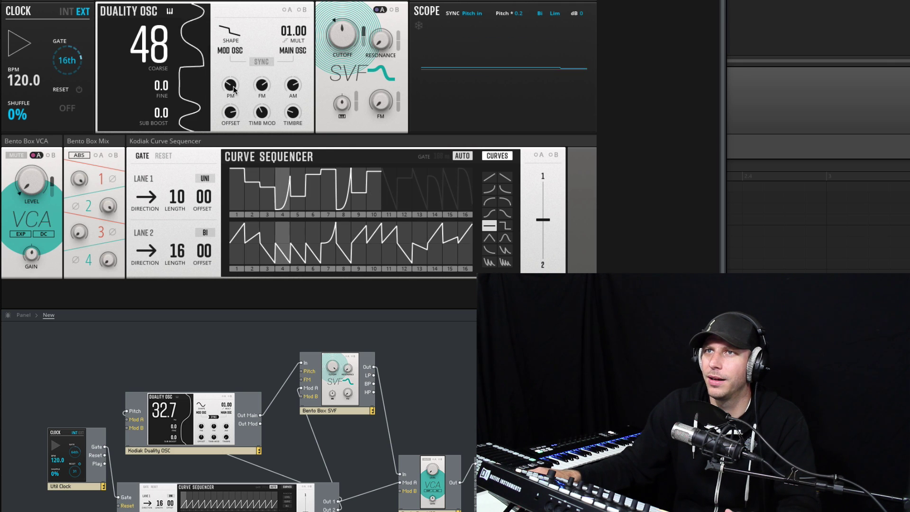
- Turn off the Duality OSC's keyboard tracking, set its main frequency to 256 Hz and stop playback
left_click(169, 11)
left_click_drag(142, 52, 143, 106)
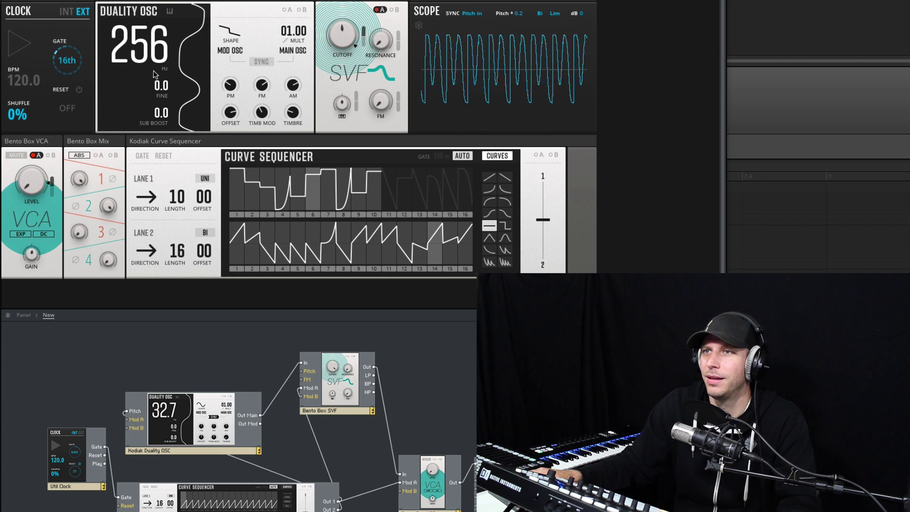
key("space")
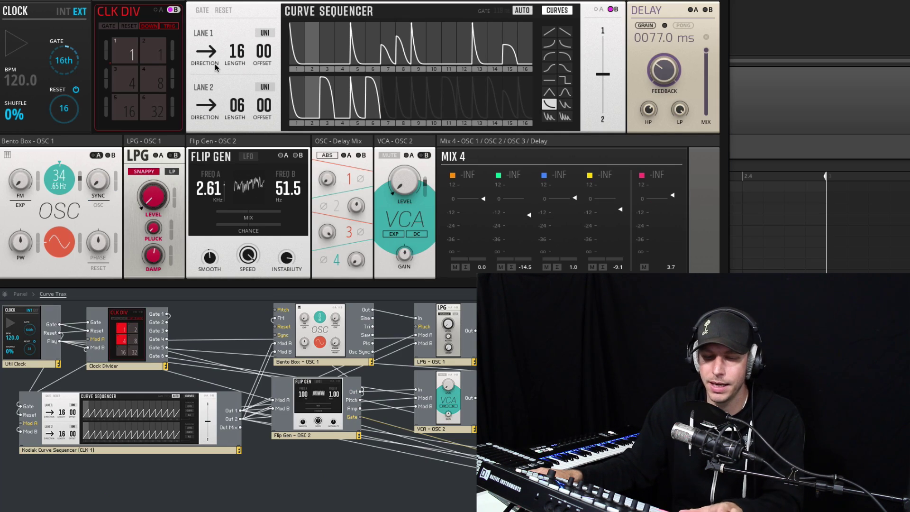
- Audition the Curve Trax patch and highlight the cable connections of the Flip Gen - OSC 2 block
key("space")
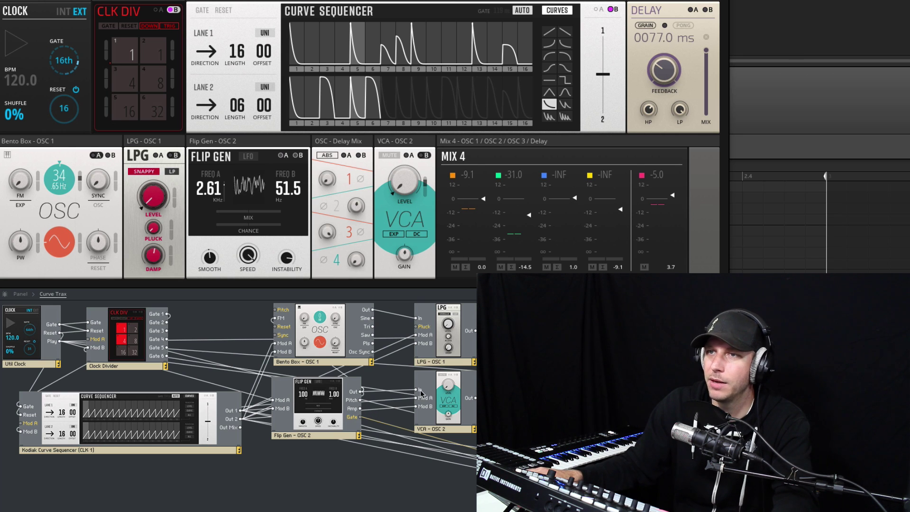
left_click(320, 410)
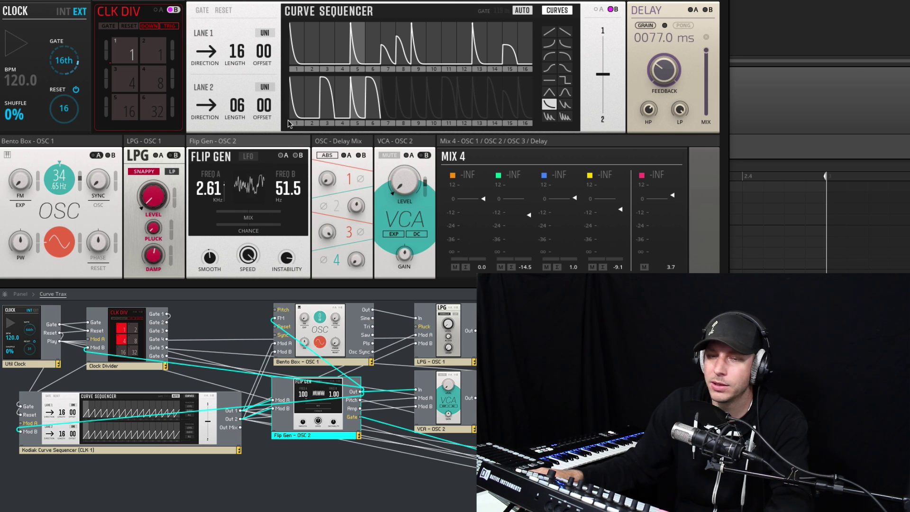
- Play the patch with Mix 4 channel 1 muted and set Curve Sequencer lane 2 to offset 06 and length 04
key("space")
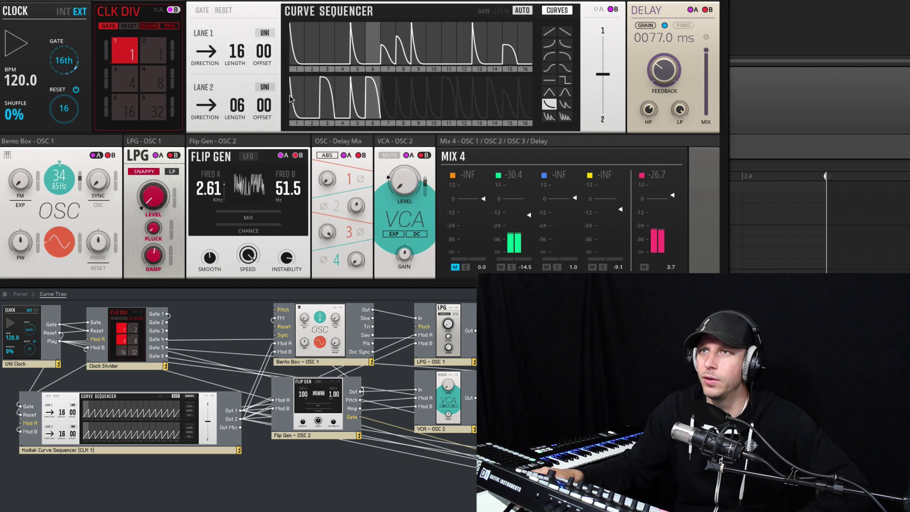
mouse_move(263, 105)
left_mouse_down()
mouse_move(273, 89)
mouse_move(267, 105)
left_mouse_up()
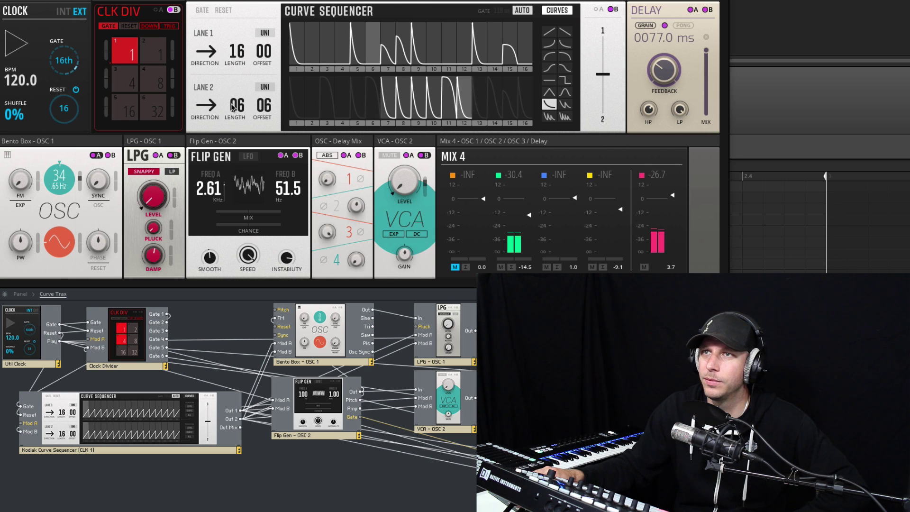
scroll(238, 110, "down", 1)
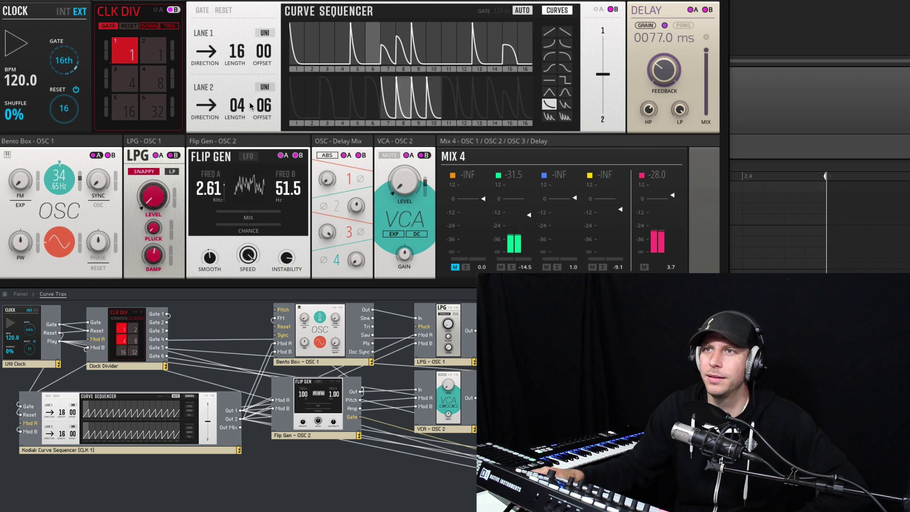
- Set the Flip Gen's Freq A to 6.38 kHz and Freq B to 132, and sweep its speed down and back up
scroll(203, 188, "up", 3)
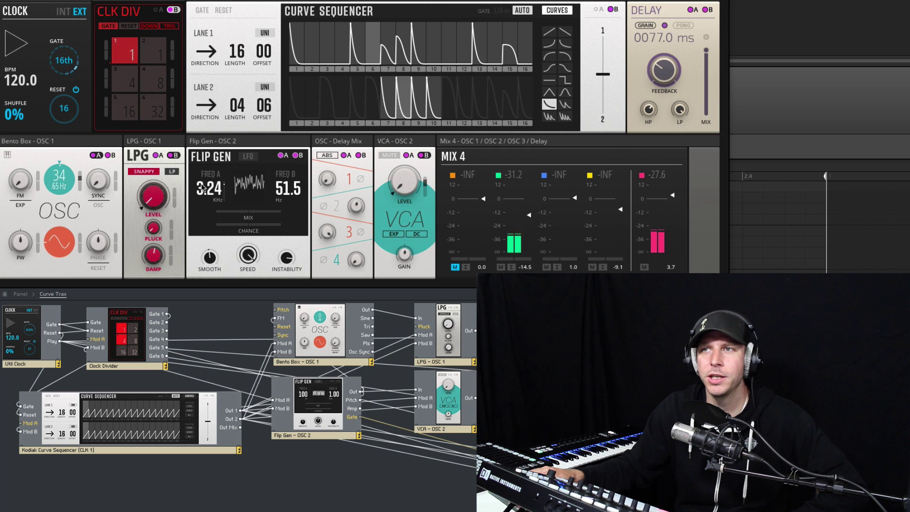
left_click_drag(274, 196, 281, 141)
mouse_move(286, 214)
left_mouse_down()
mouse_move(285, 237)
mouse_move(284, 211)
left_mouse_up()
left_click_drag(253, 280, 251, 330)
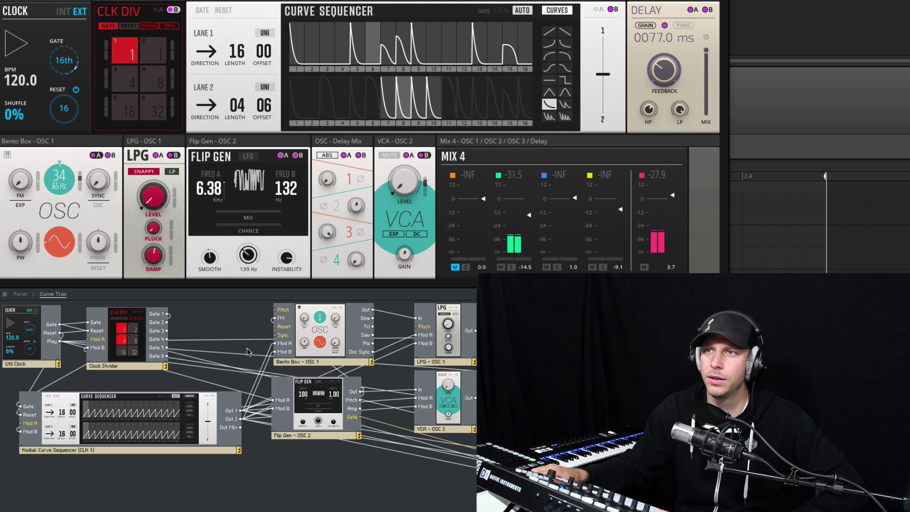
left_click_drag(247, 369, 241, 289)
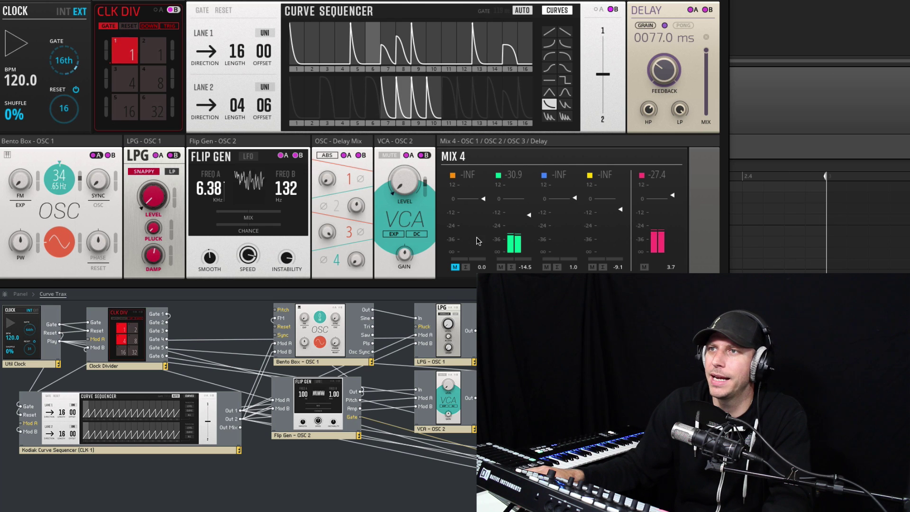
- Unmute Mix 4 channel 1 and add flat curves to lane 1's steps 2 and 11 and a linear falling curve to step 14
left_click(455, 267)
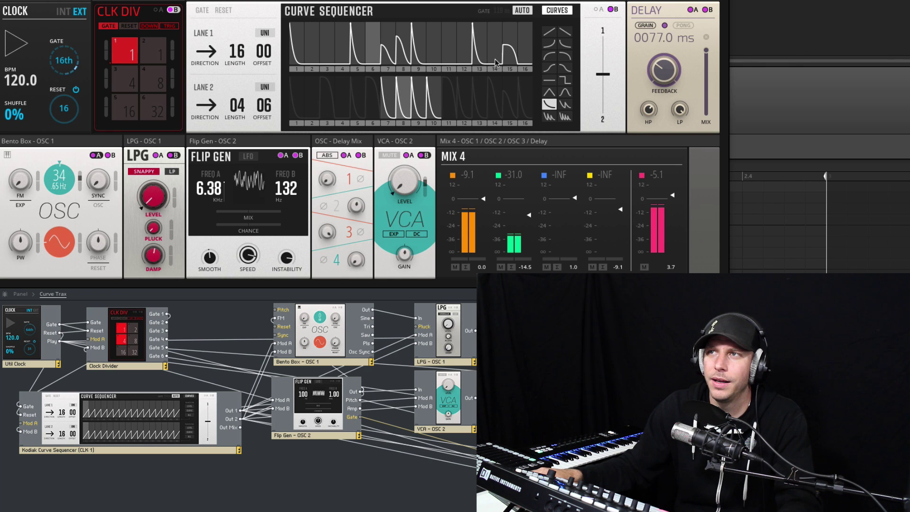
left_click(549, 79)
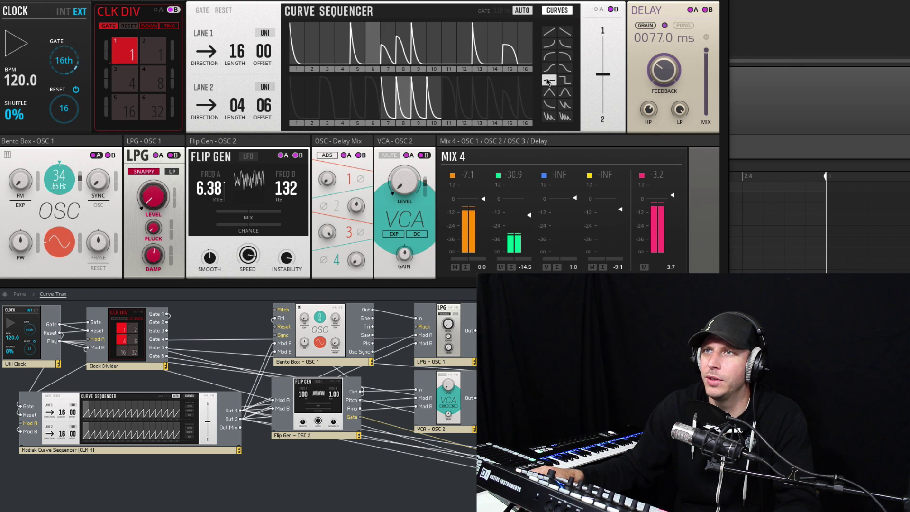
left_click(311, 37)
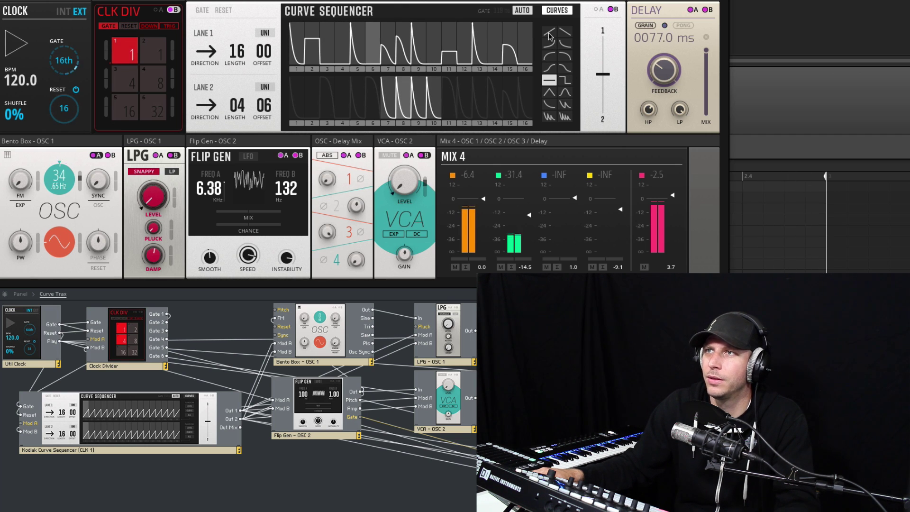
left_click(564, 32)
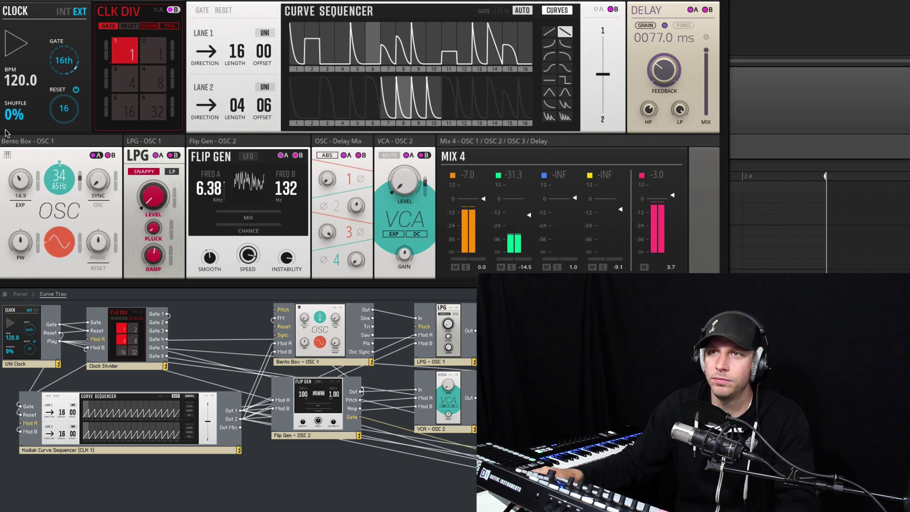
- Try linear FM on Bento Box OSC 1, return it to exponential, switch the waveform to triangle and stop playback
left_click(23, 207)
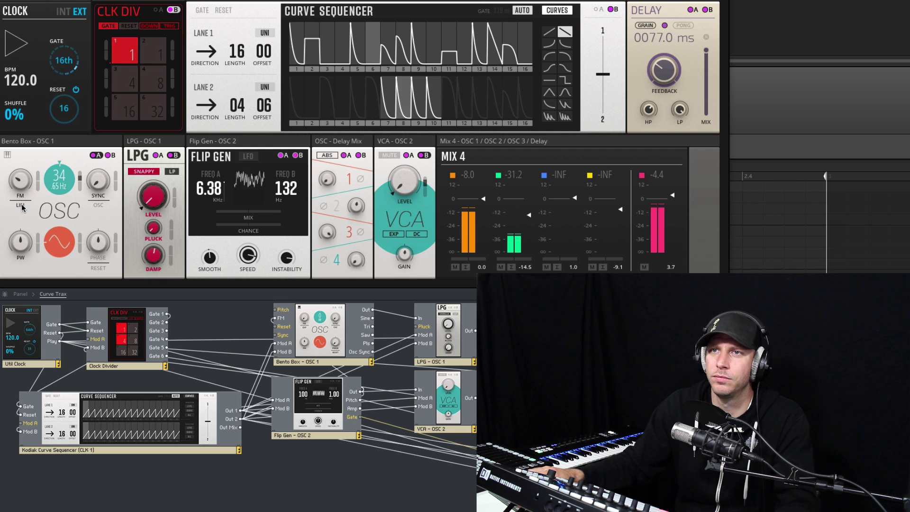
left_click(23, 207)
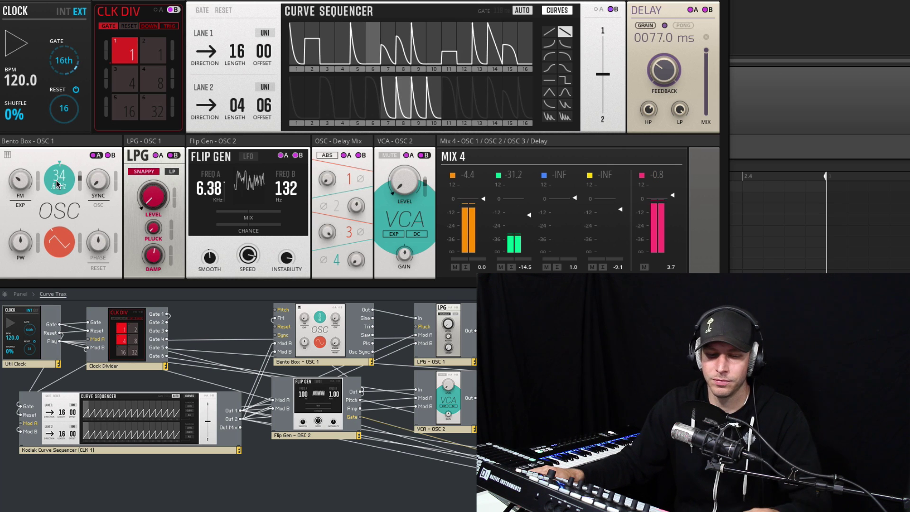
key("space")
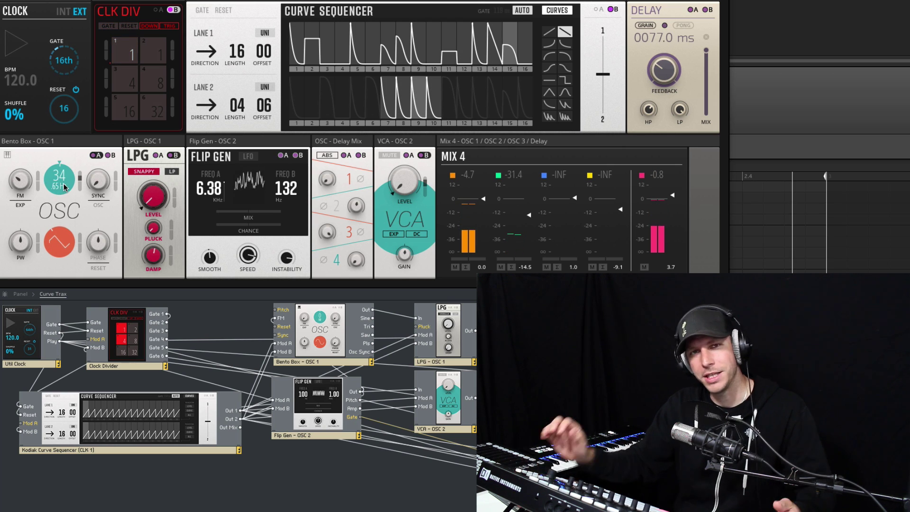